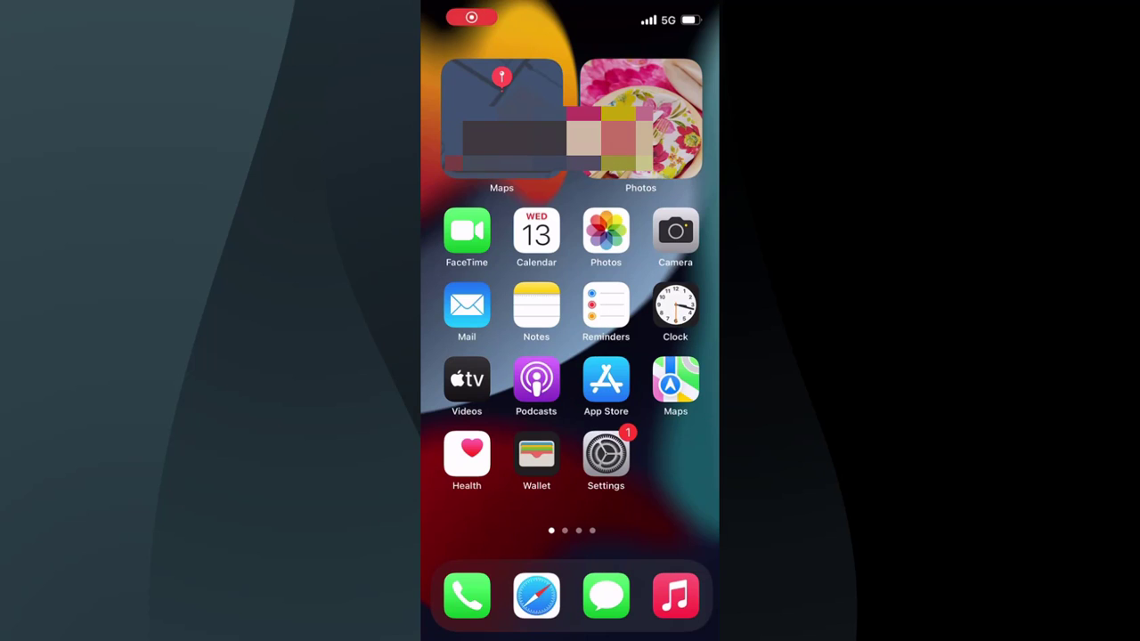
- In the iPhone's Settings > Messages, toggle the iMessage switch off and back on
click(606, 454)
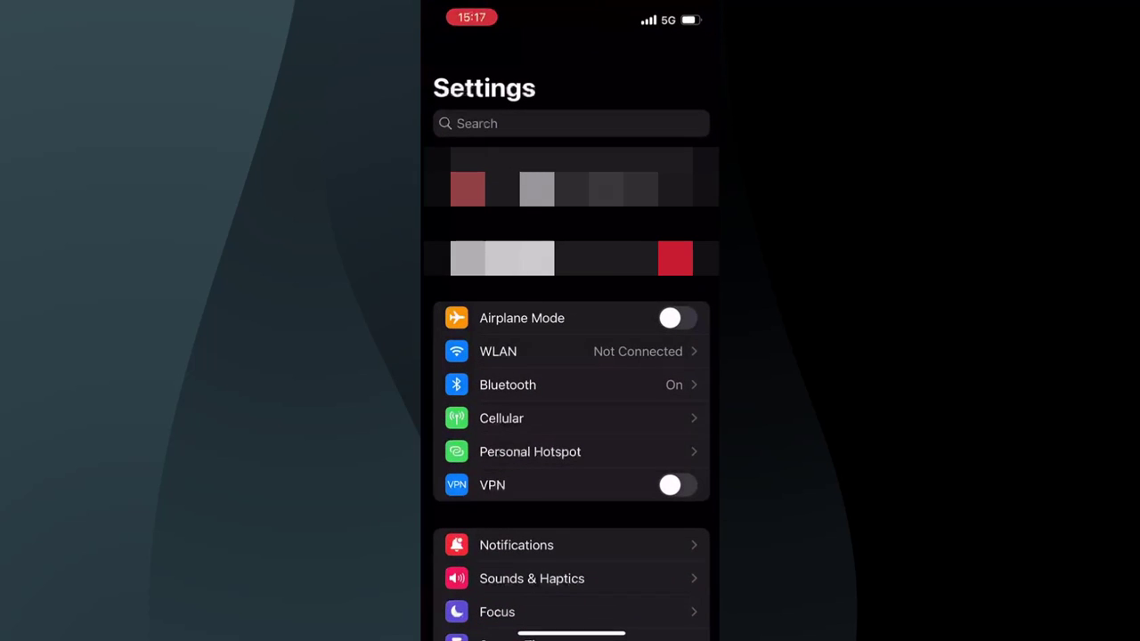
scroll(571, 400, down, 5)
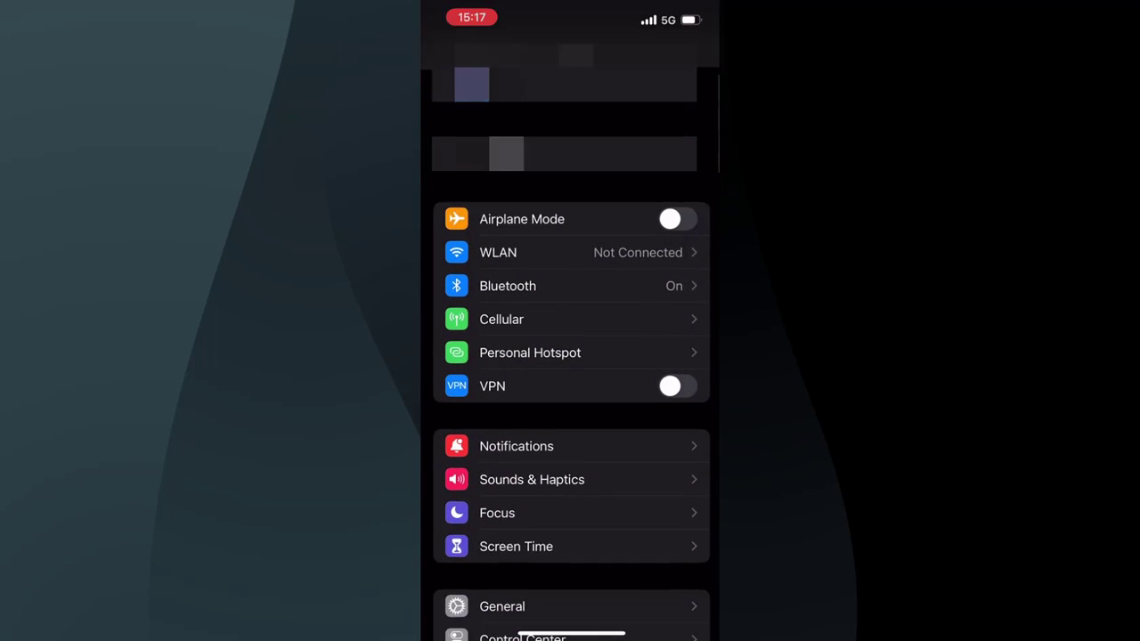
scroll(571, 356, down, 6)
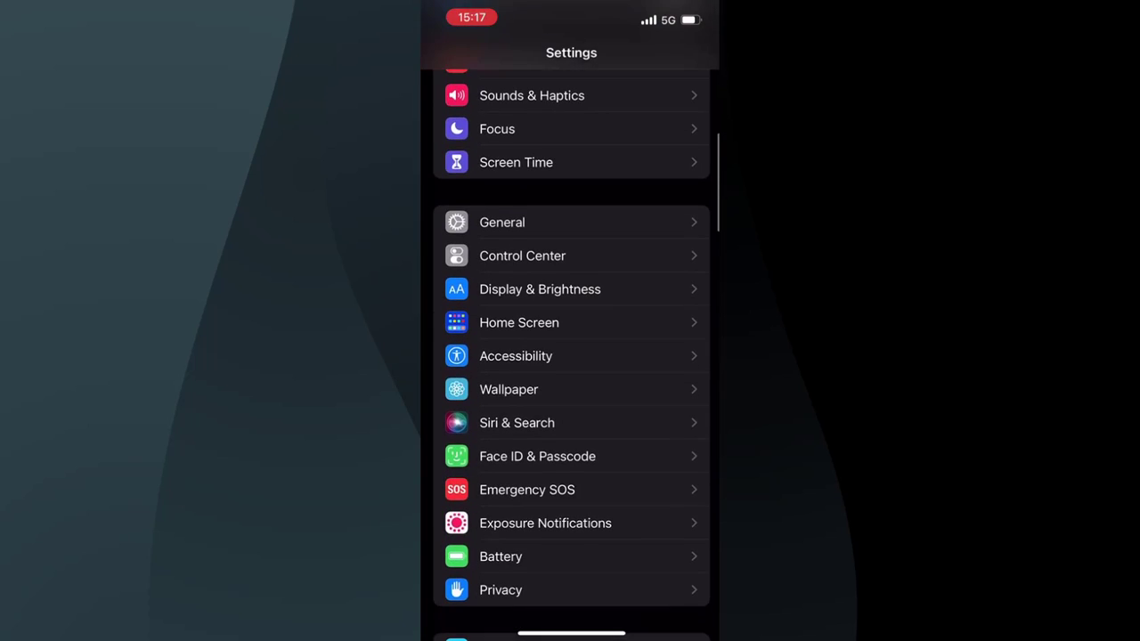
scroll(571, 356, down, 3)
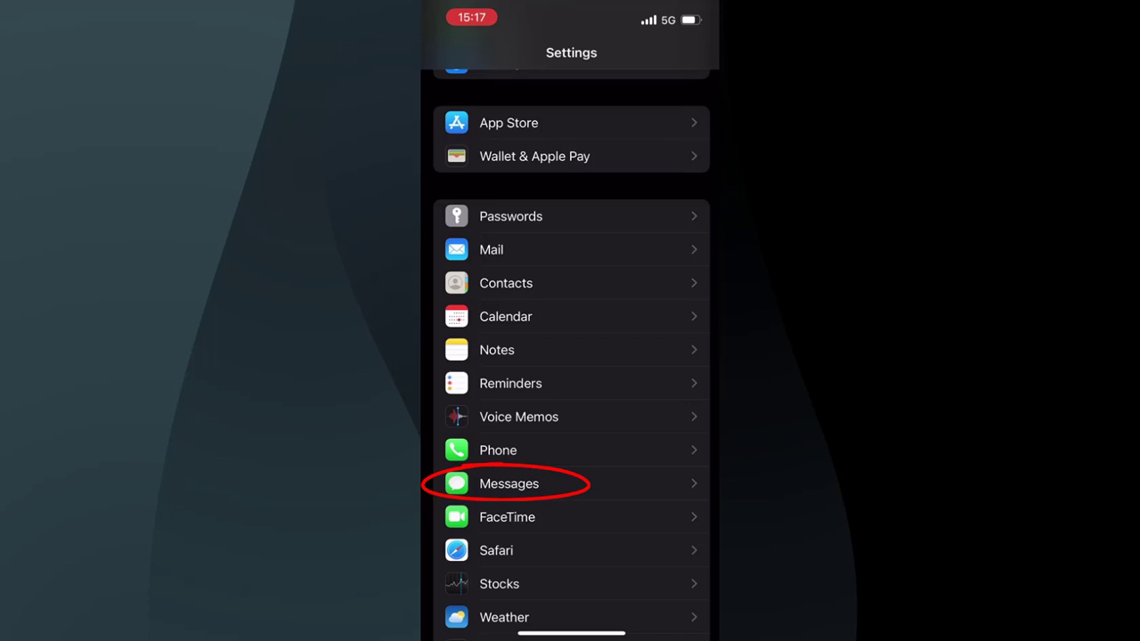
click(508, 484)
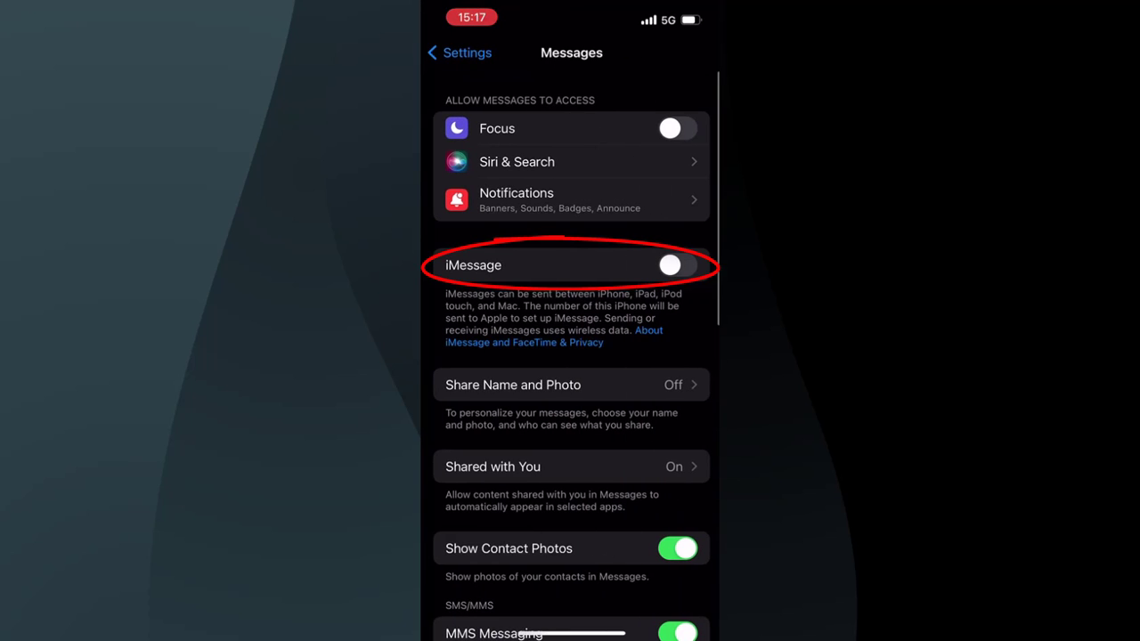
click(677, 264)
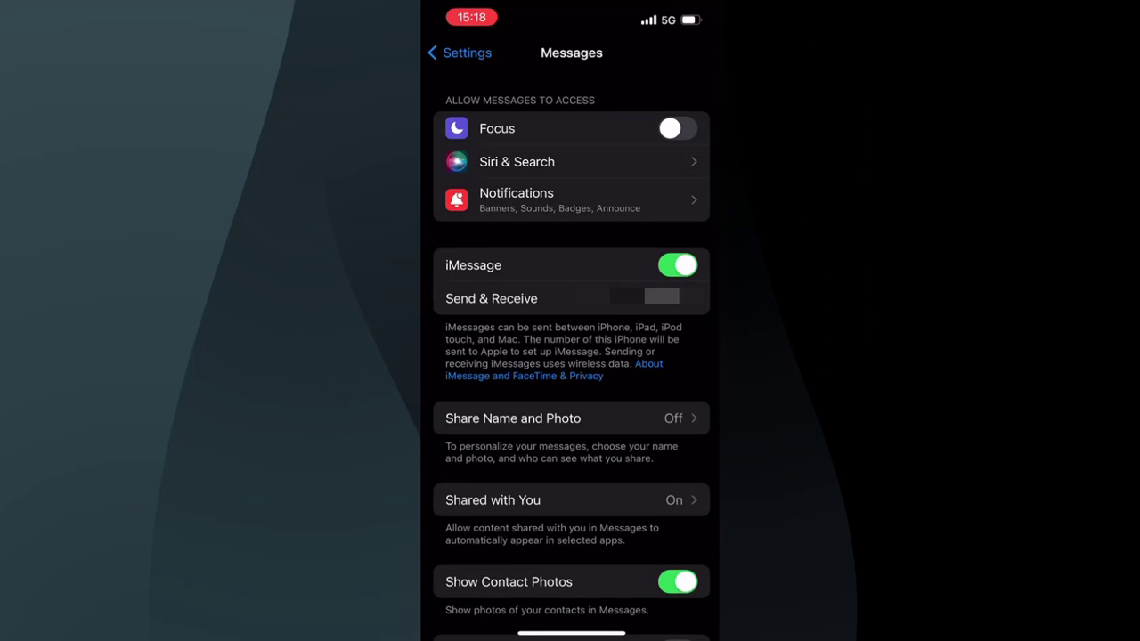
click(678, 265)
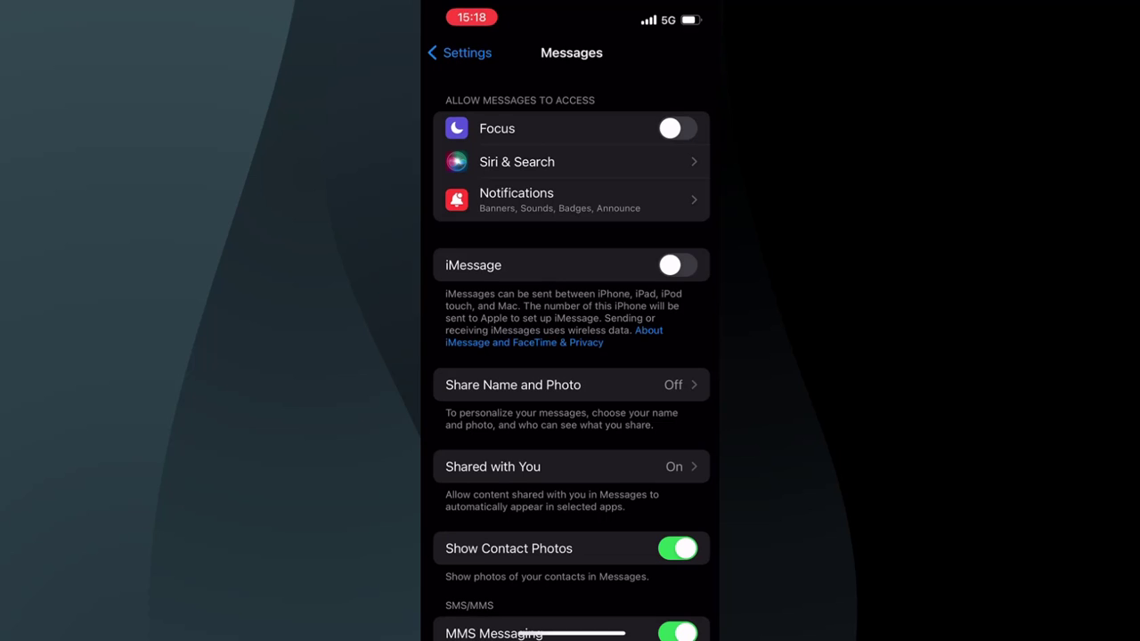
click(677, 264)
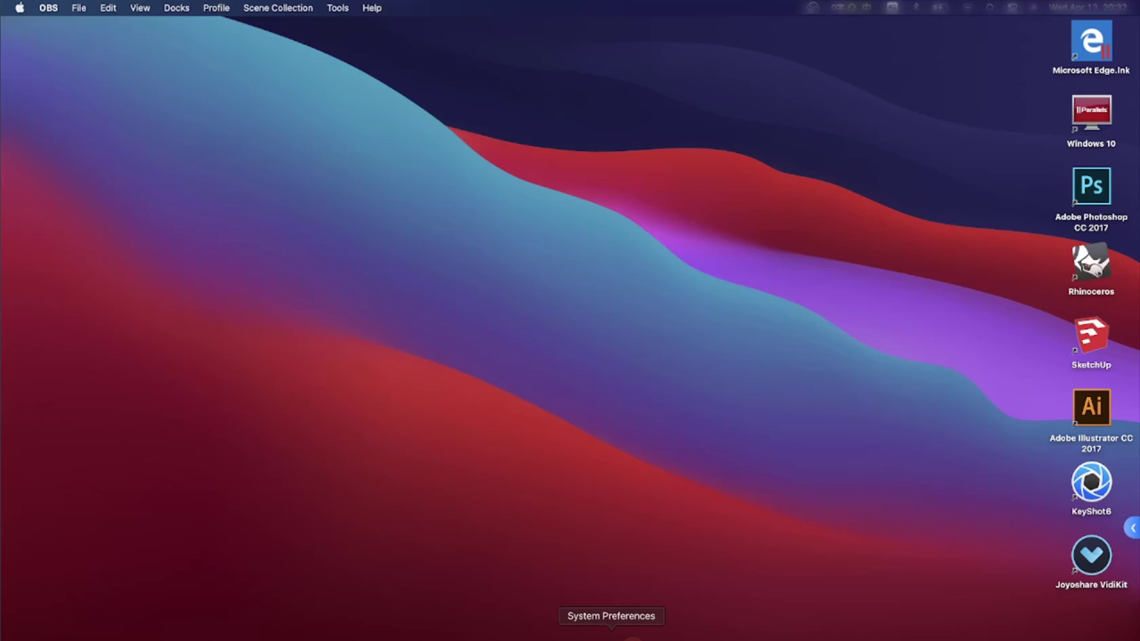
- In System Preferences > Notifications > Messages, switch Allow Notifications off and back on
click(630, 637)
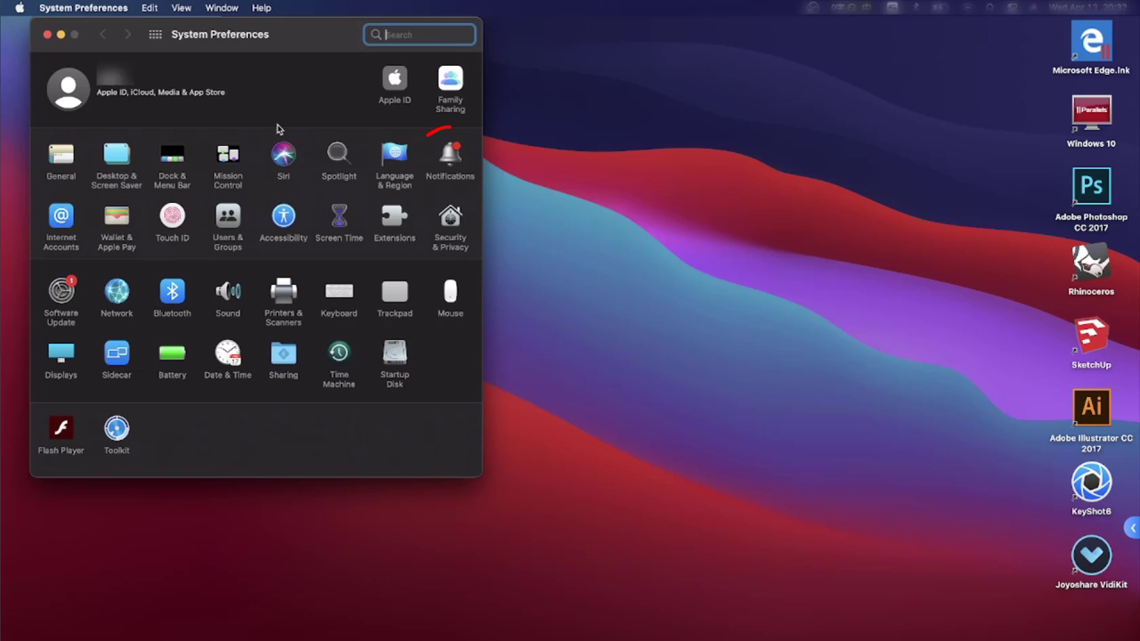
click(448, 159)
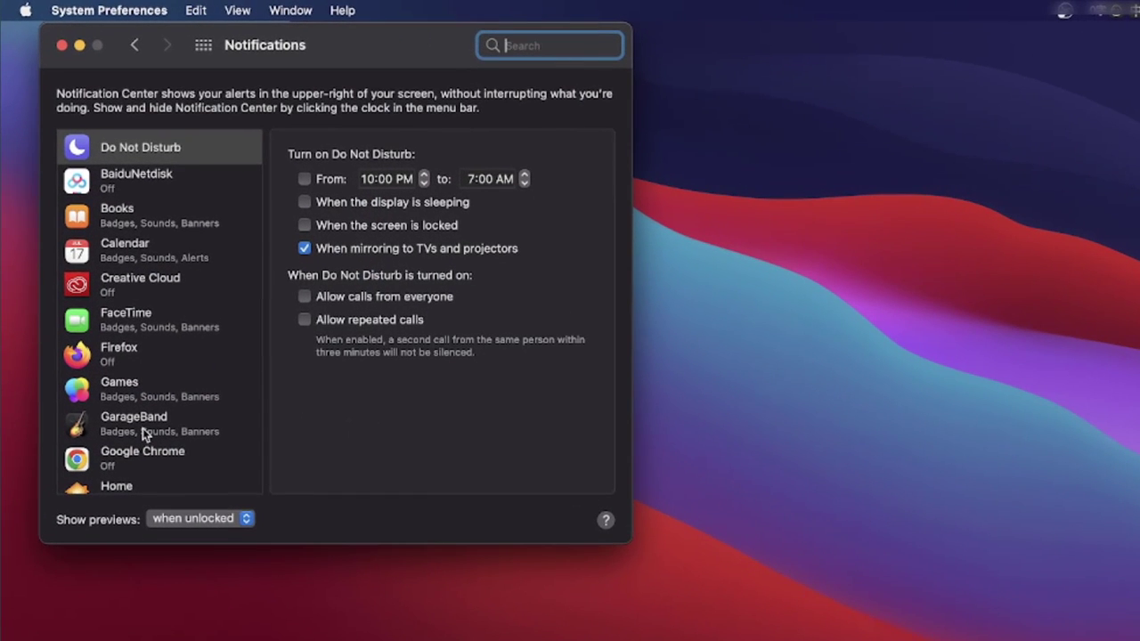
scroll(143, 428, down, 5)
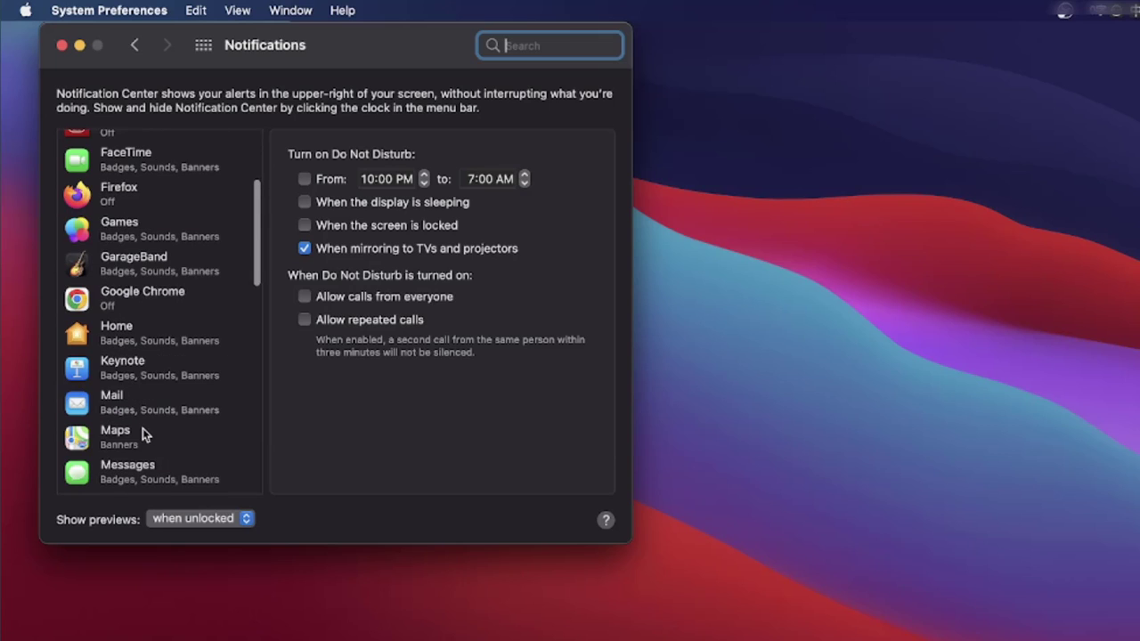
scroll(143, 428, down, 2)
click(147, 424)
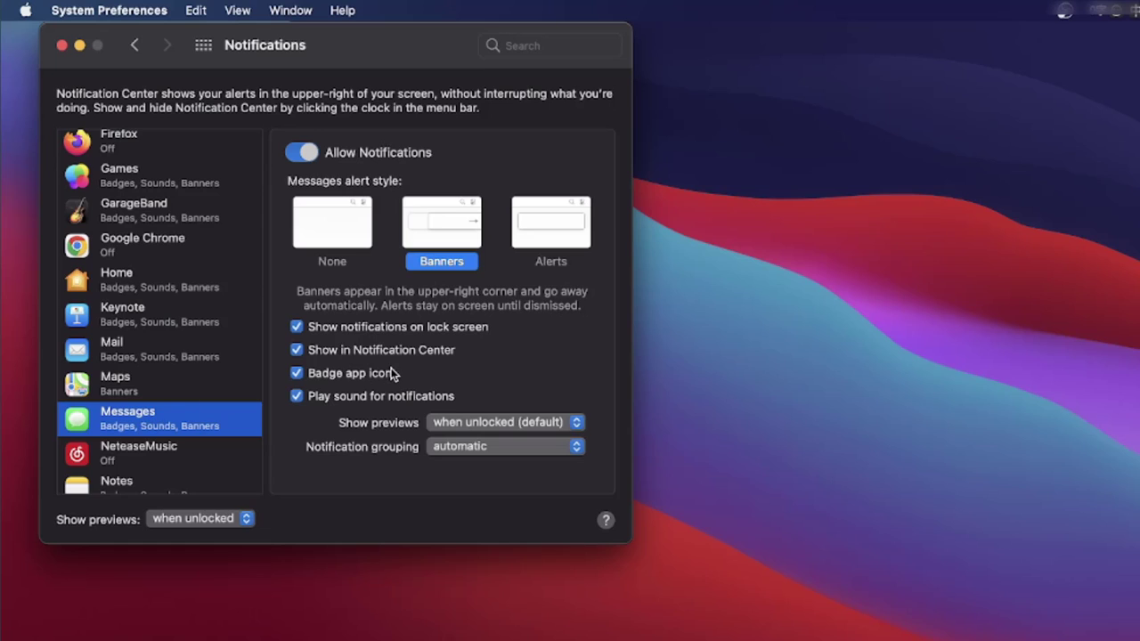
click(307, 153)
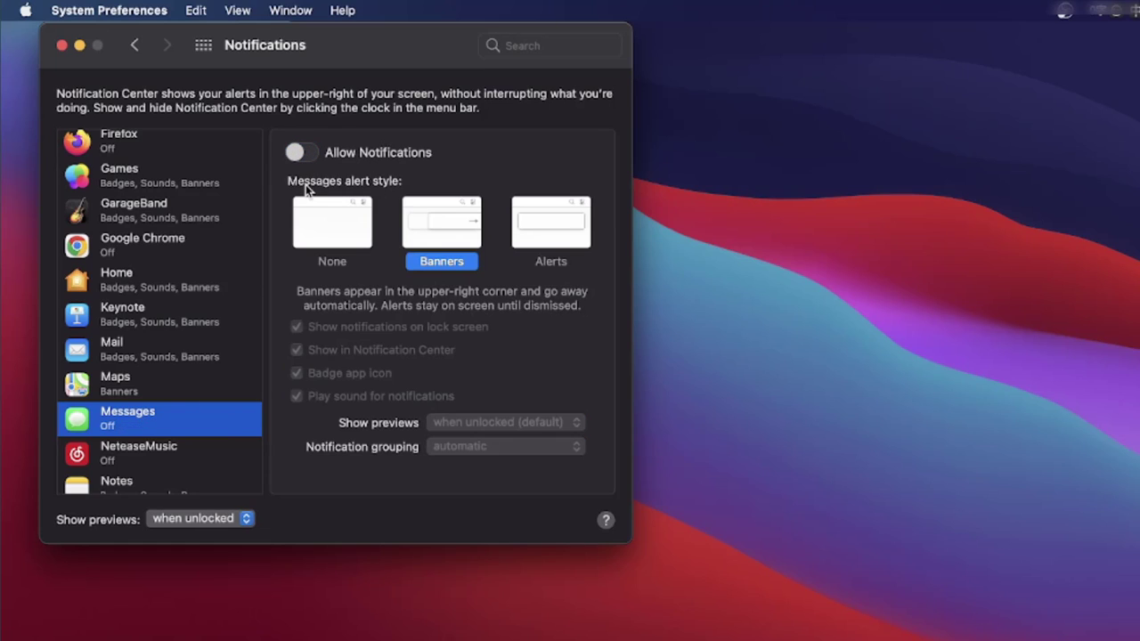
click(300, 155)
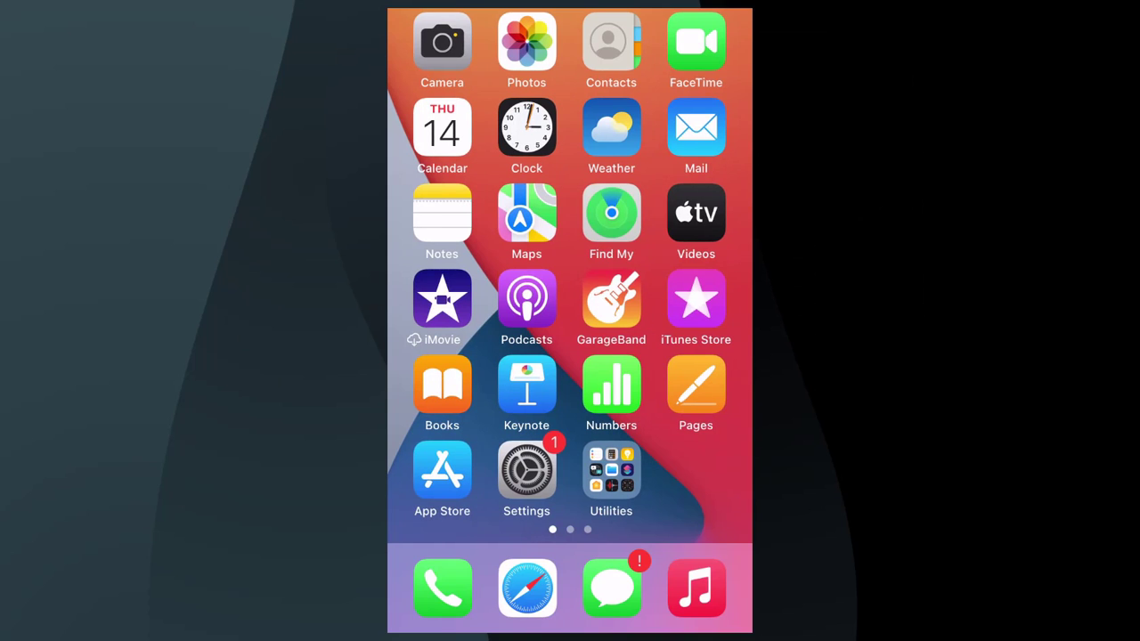
- Go to Settings > Messages on the iPhone and open the iMessage Send & Receive page
click(526, 470)
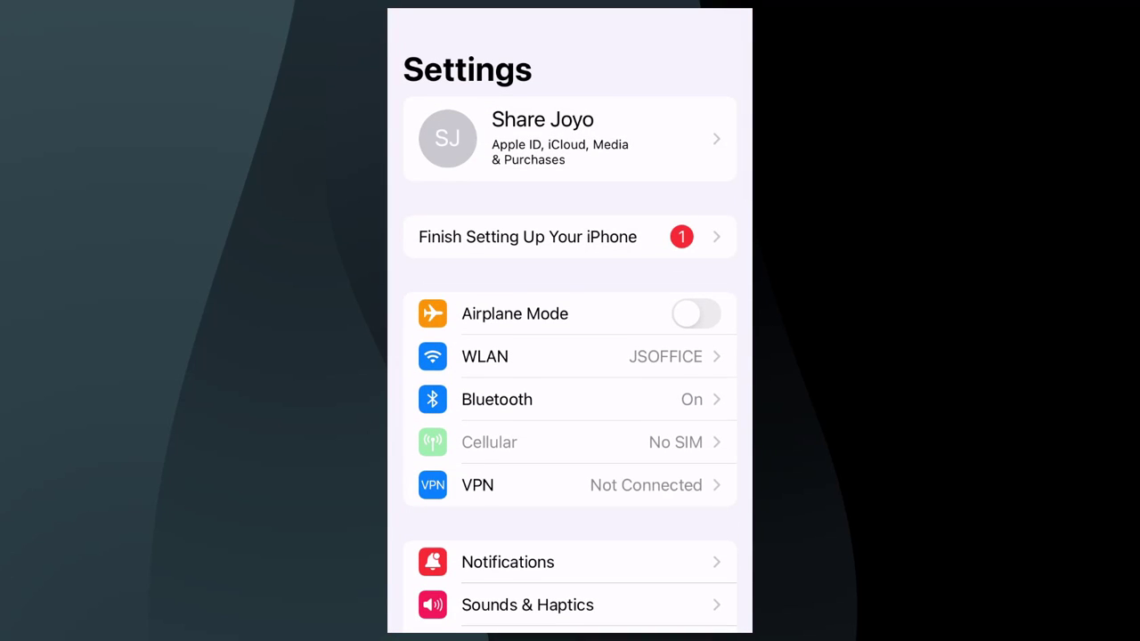
scroll(570, 356, down, 5)
scroll(570, 356, down, 5)
scroll(570, 356, down, 3)
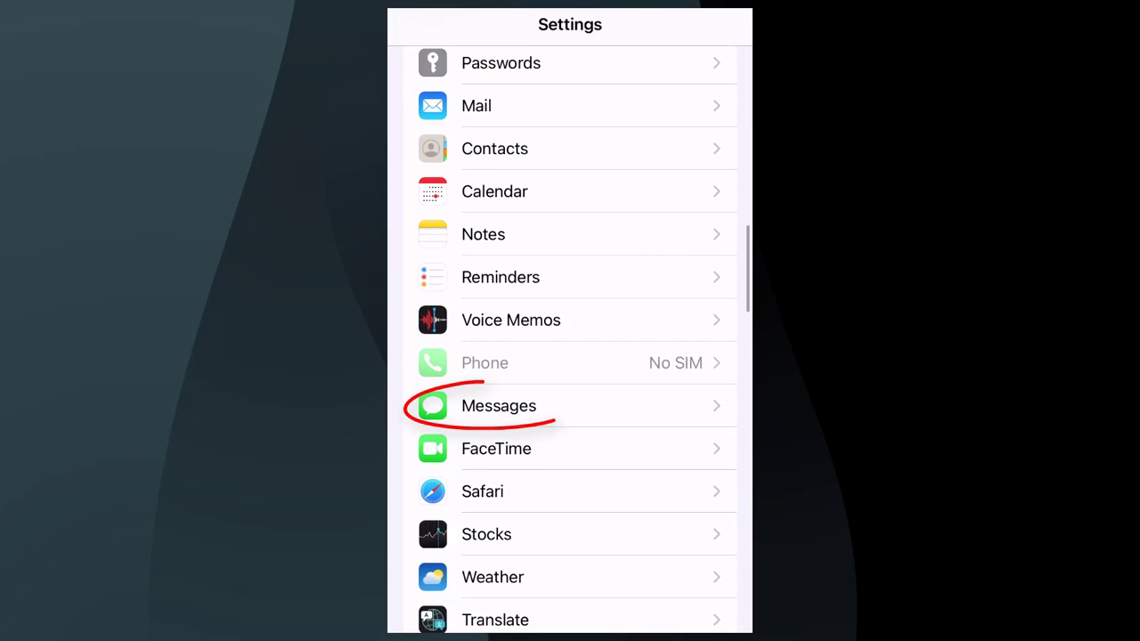
click(499, 406)
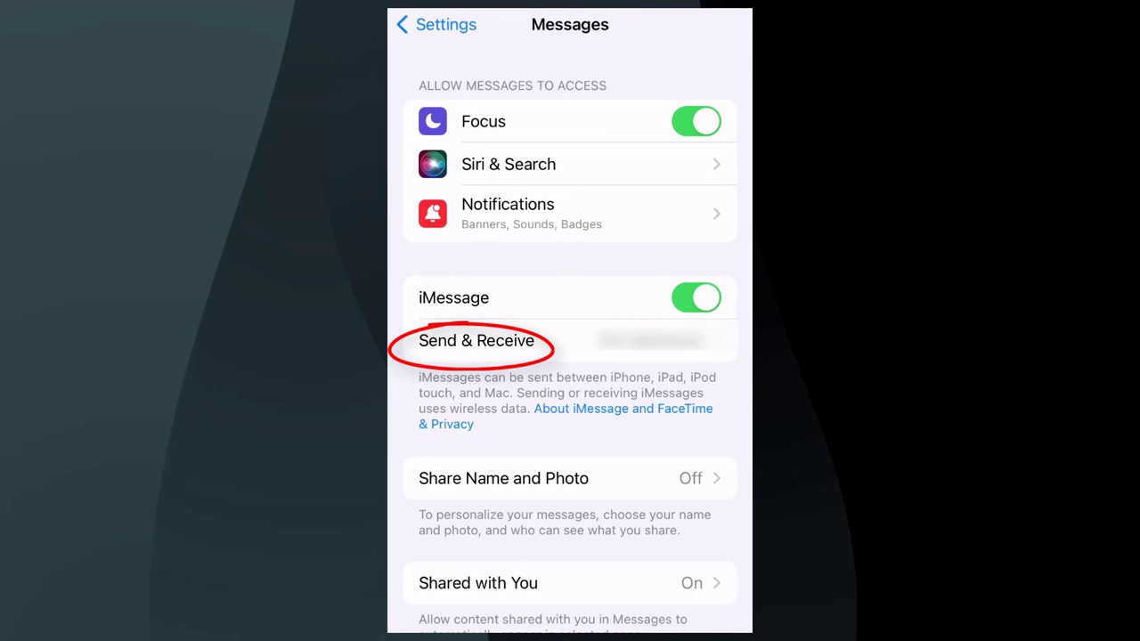
click(477, 341)
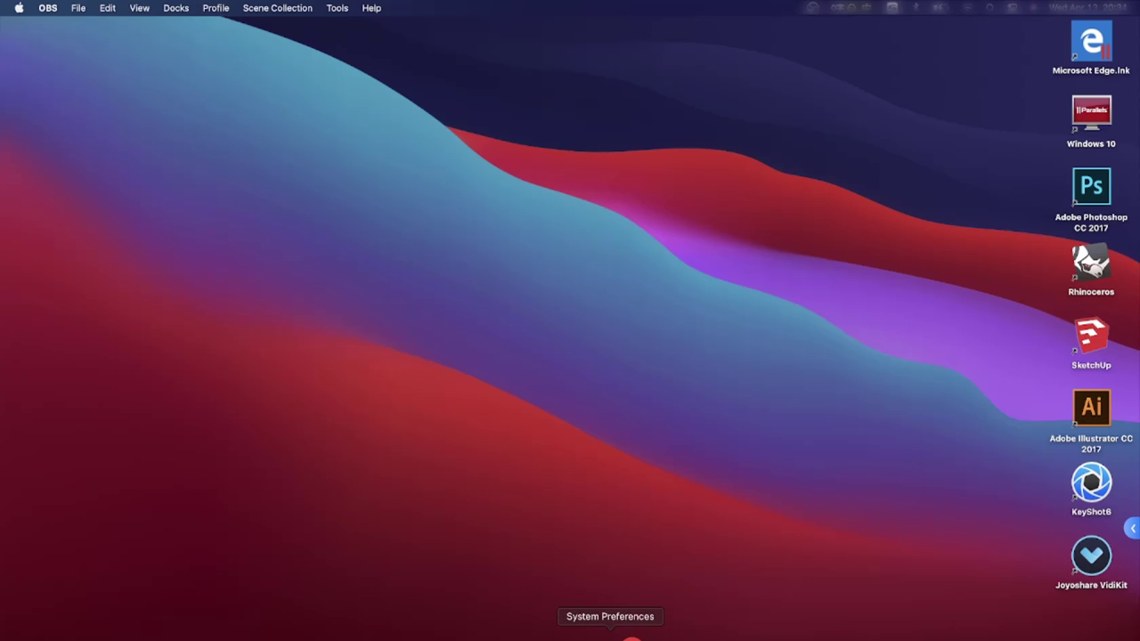
- Open System Preferences on the Mac and select the Apple ID pane
click(631, 634)
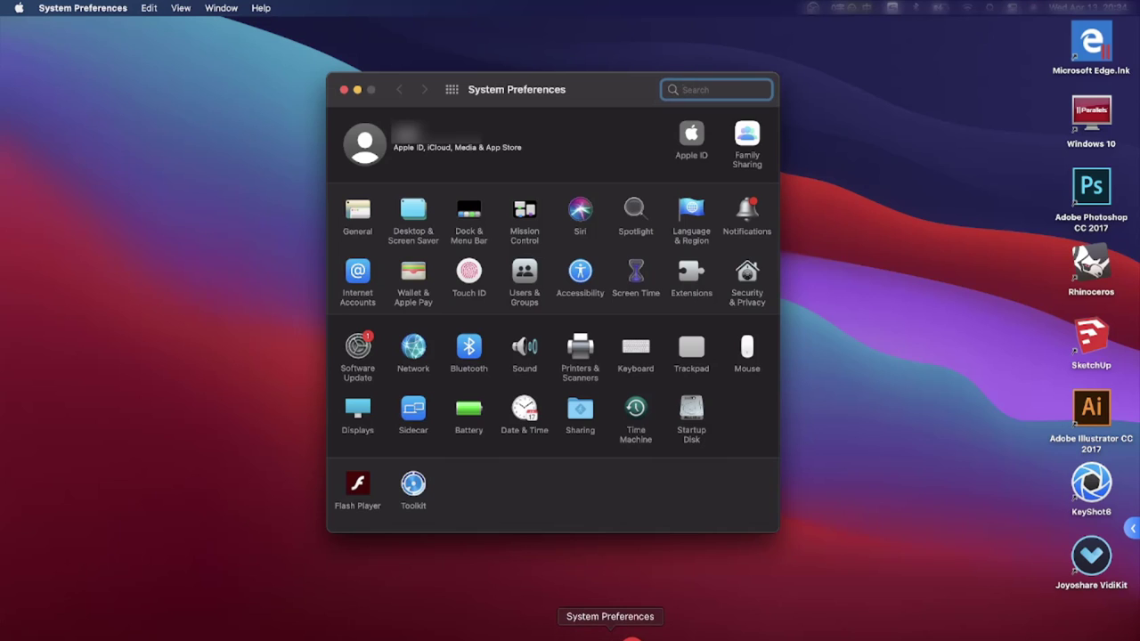
click(699, 138)
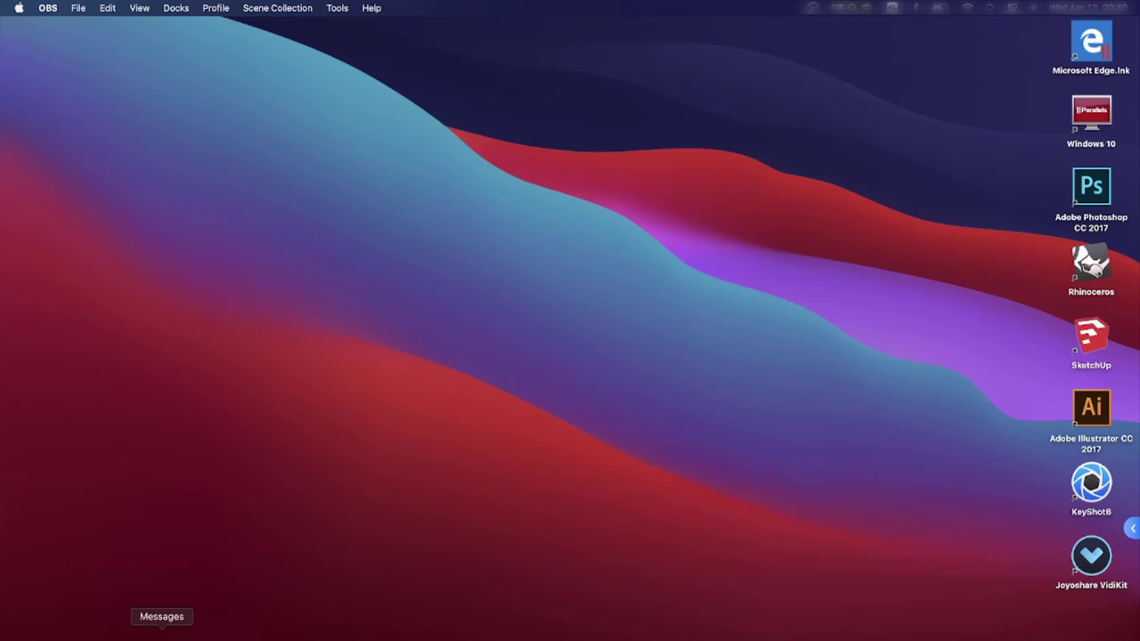
- Launch Messages on the Mac and place the cursor in the new message text box
click(161, 634)
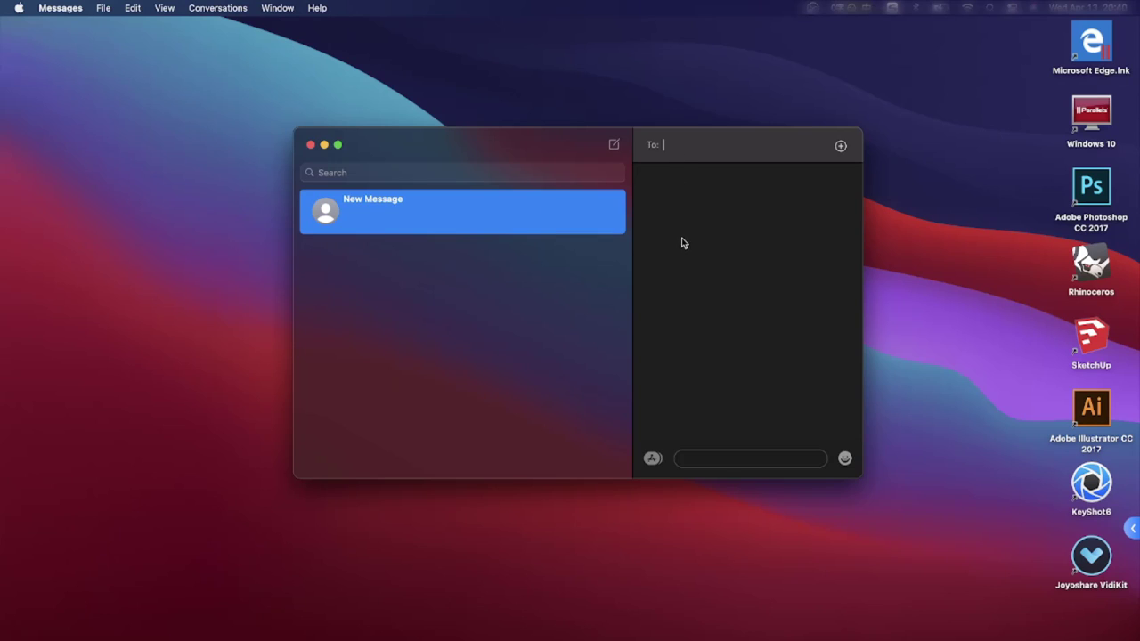
click(715, 456)
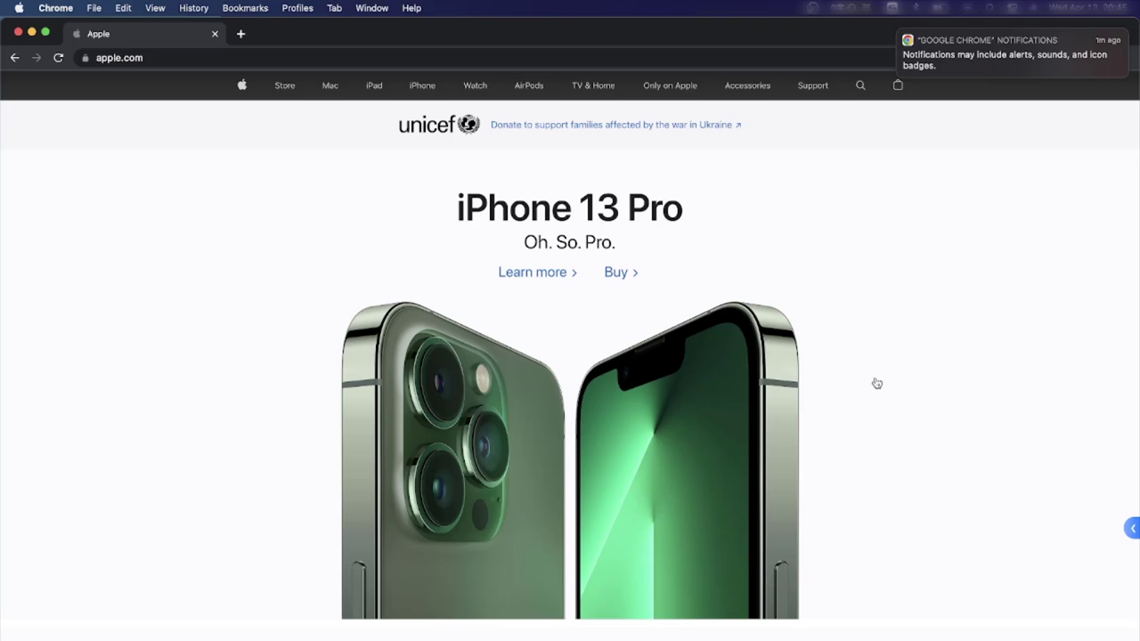
- Scroll to Manage Your Apple ID and bring up the Apple ID sign-in form
scroll(883, 364, down, 15)
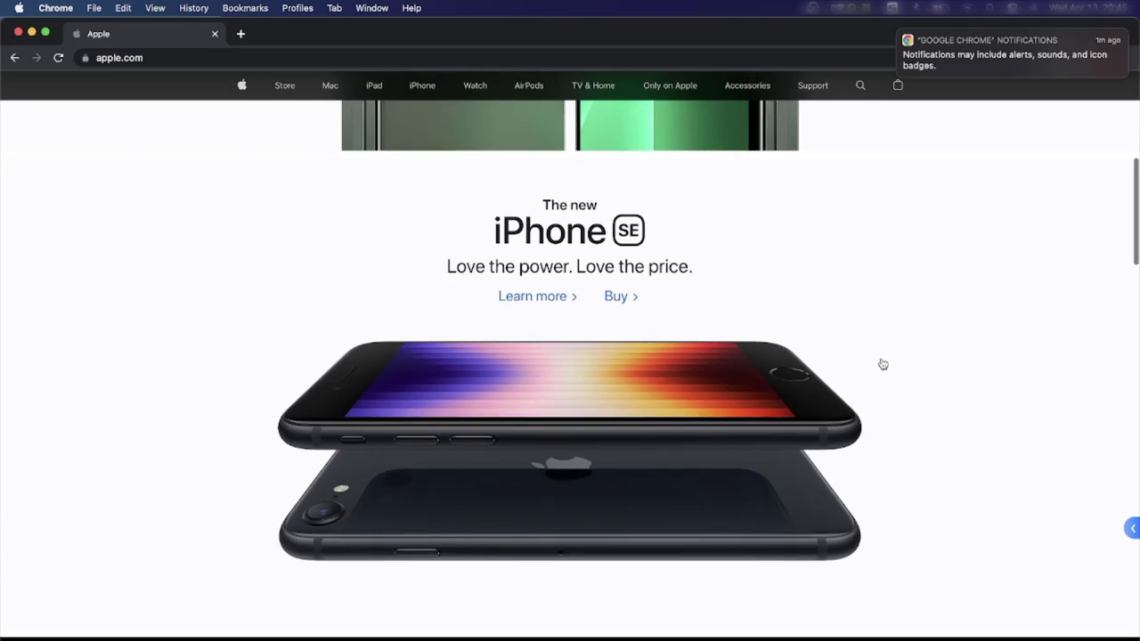
scroll(882, 364, down, 15)
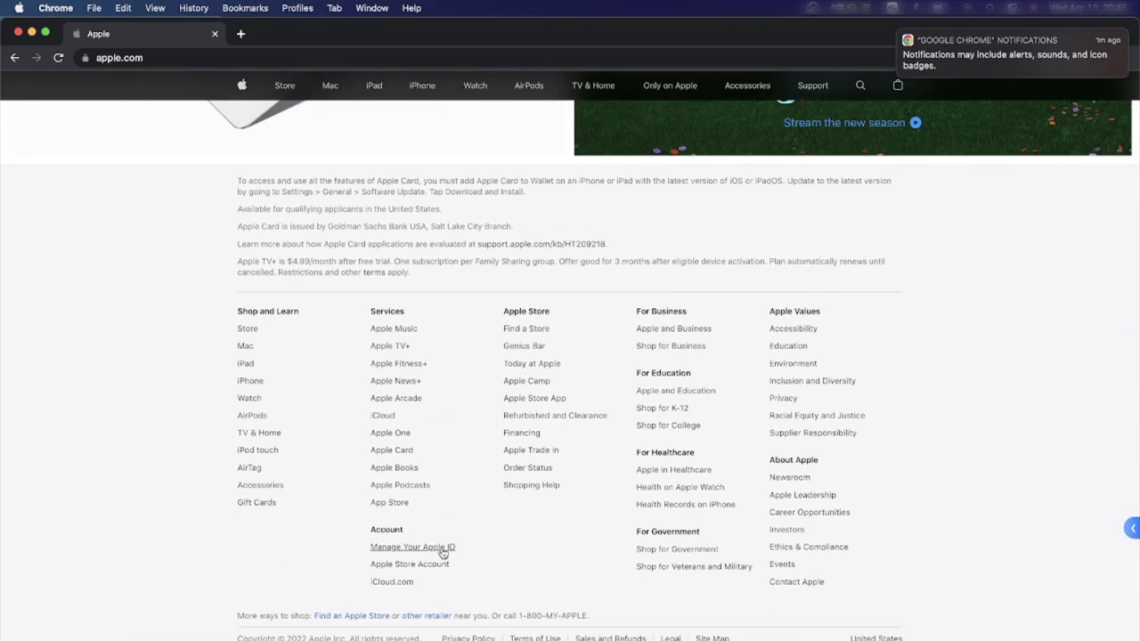
click(443, 551)
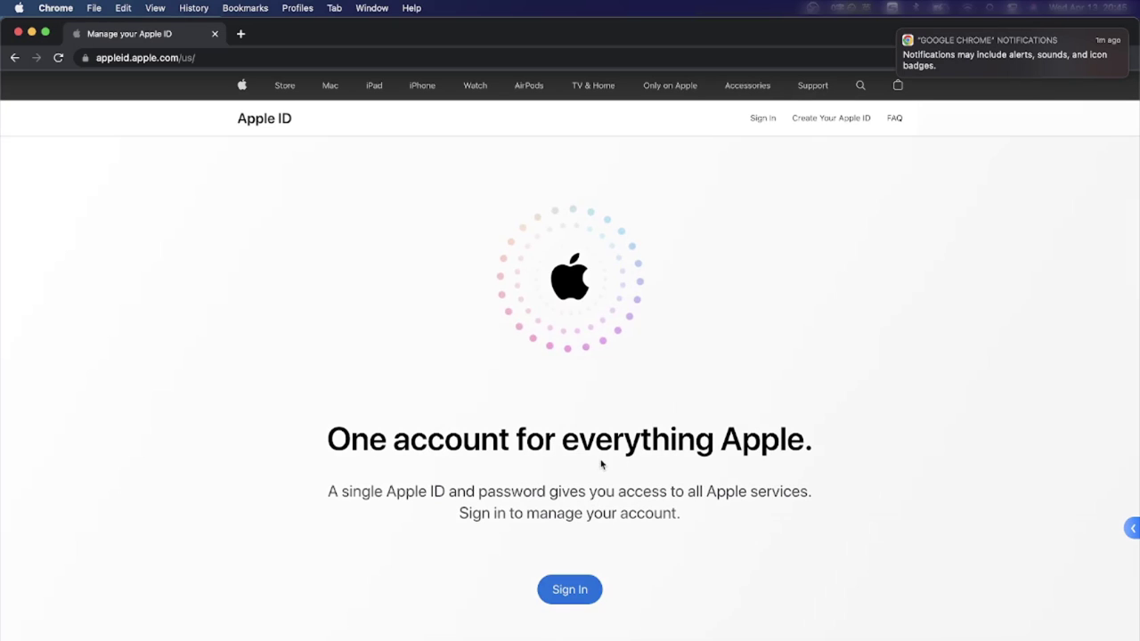
click(571, 590)
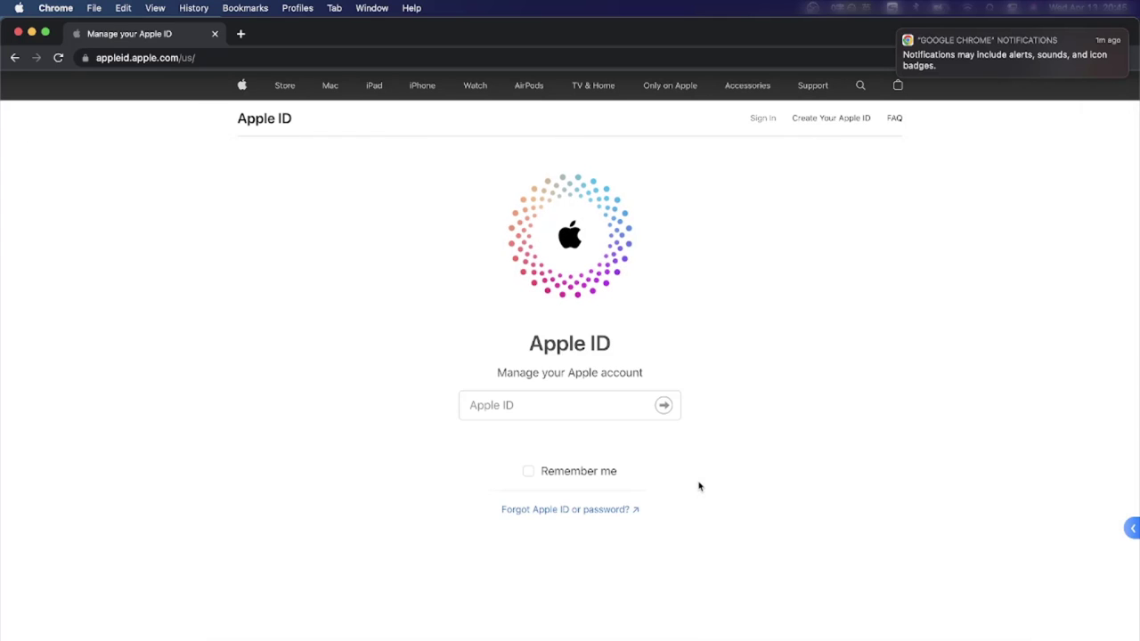
- Sign in with the account's Apple ID e-mail, password and verification code
click(568, 399)
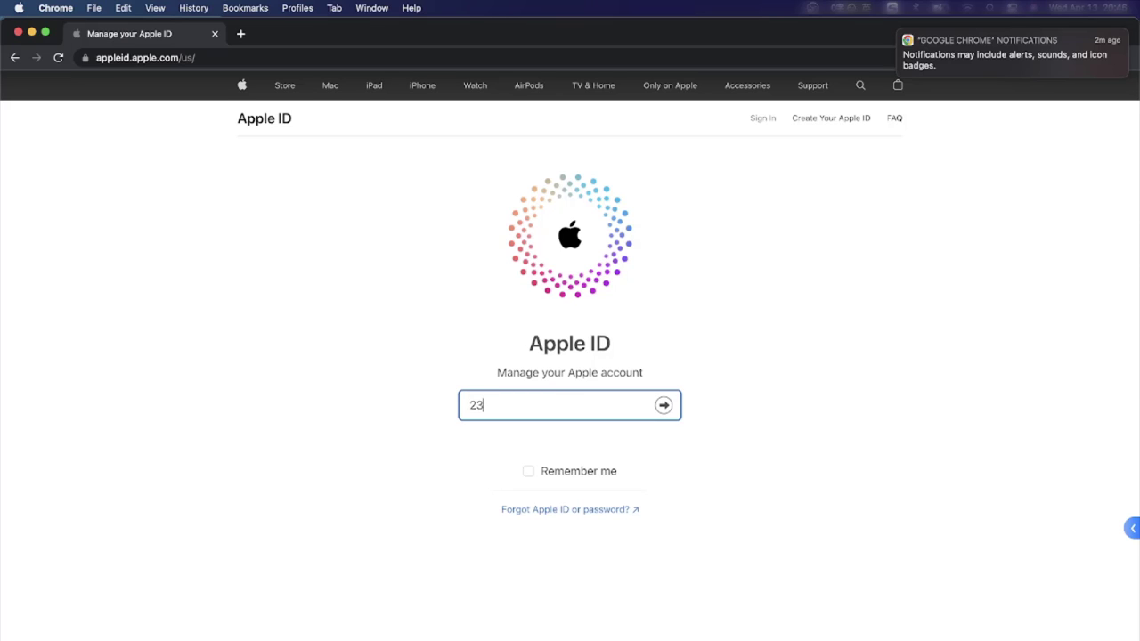
key(BackSpace)
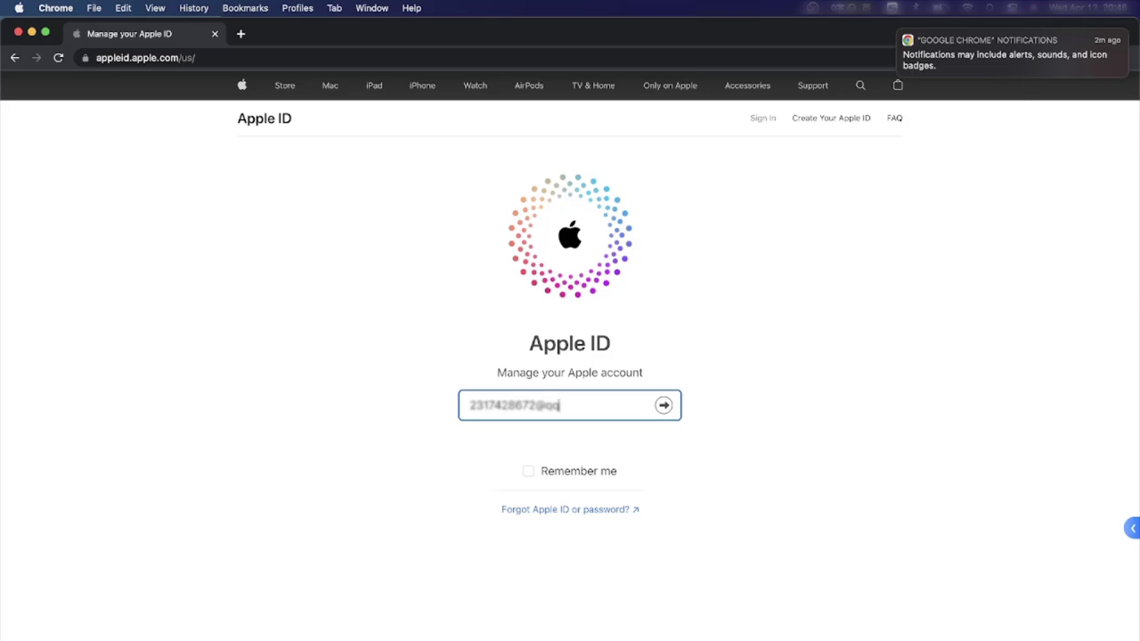
click(529, 471)
click(663, 406)
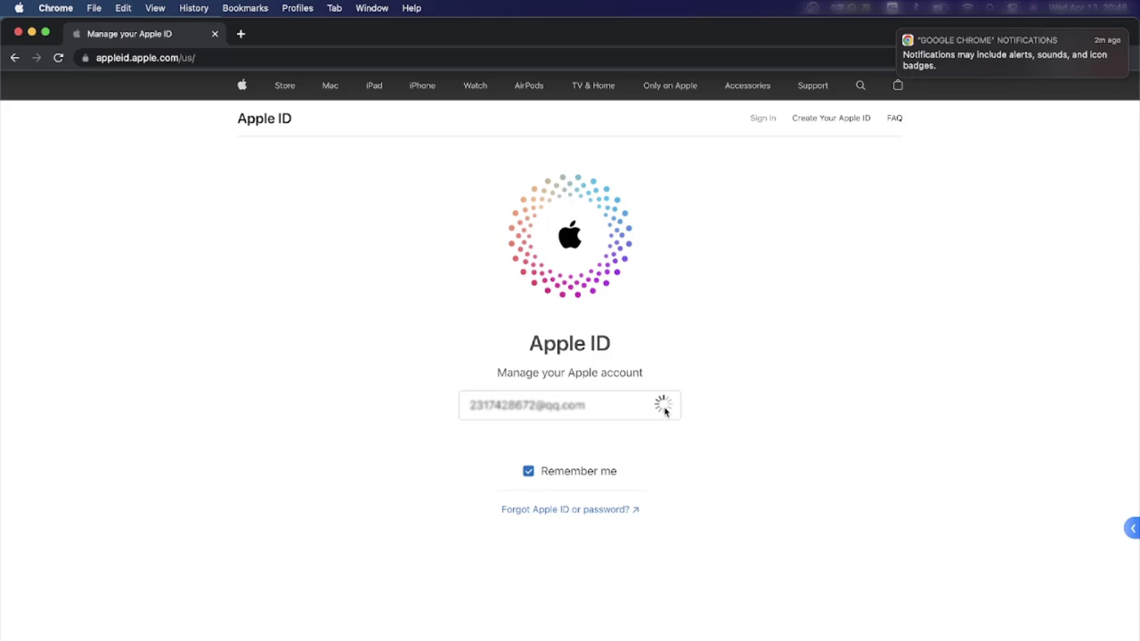
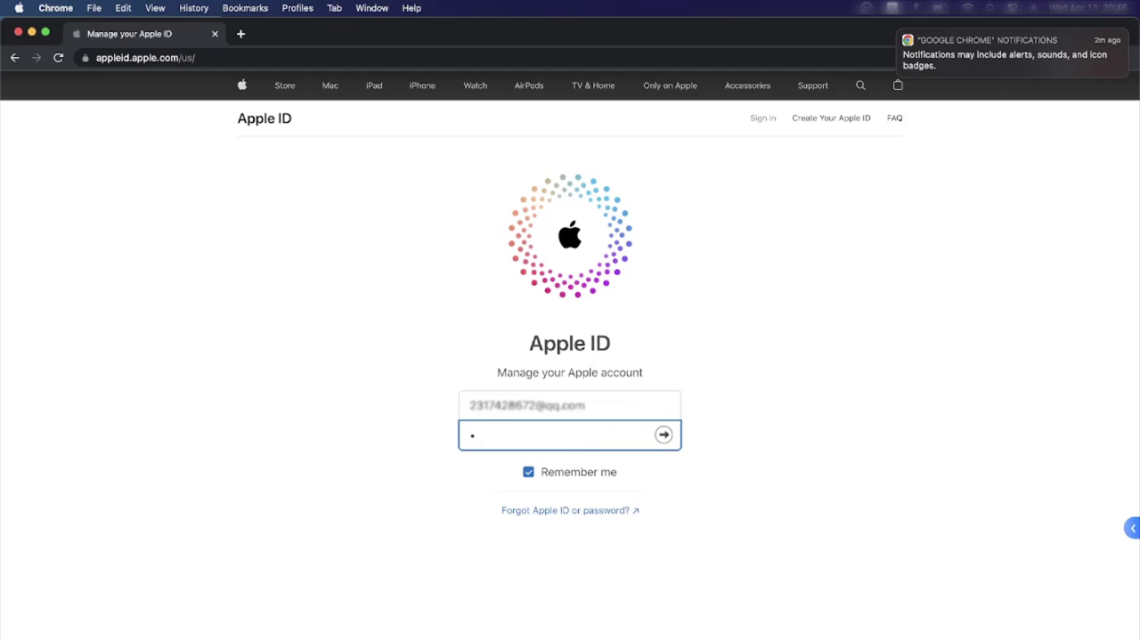
key(Return)
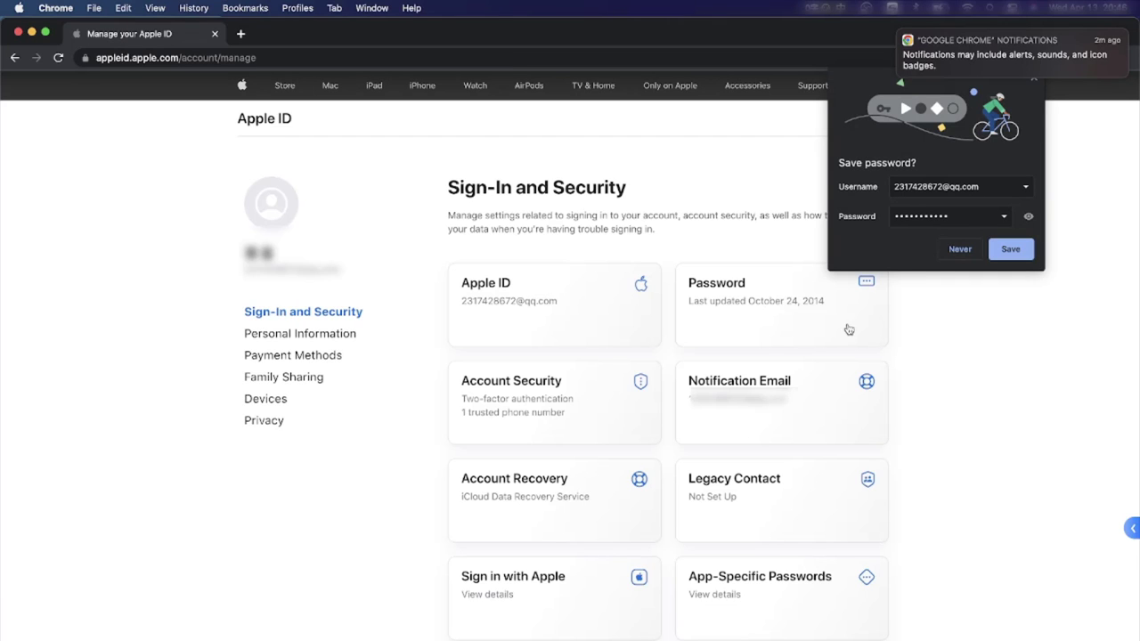
- Decline saving the password and open the Notification Email details
click(959, 252)
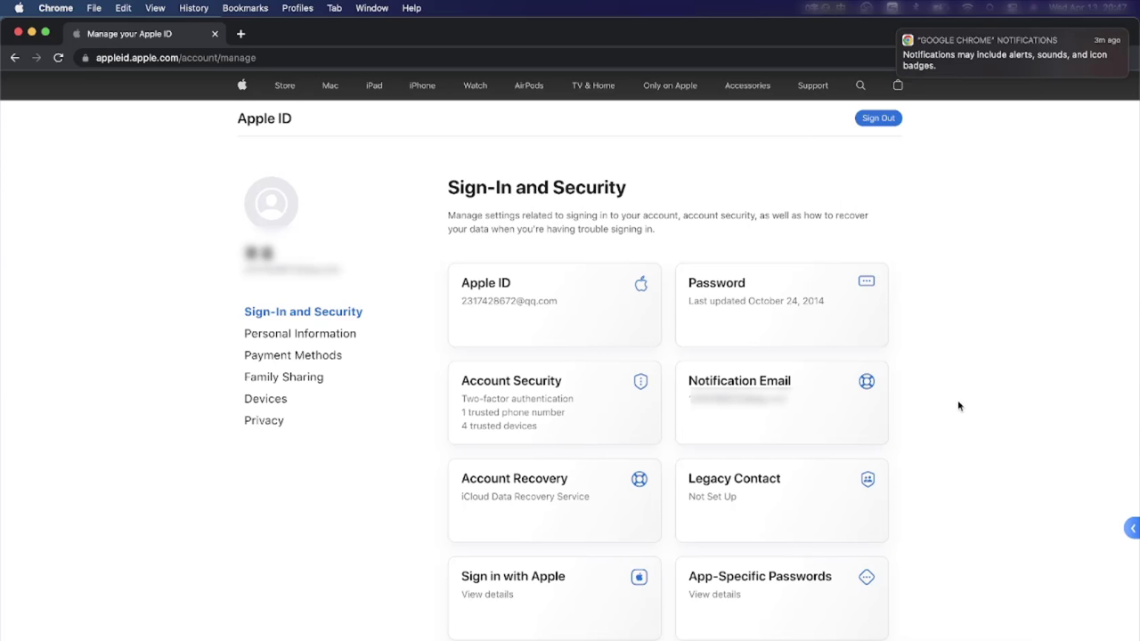
scroll(958, 406, down, 1)
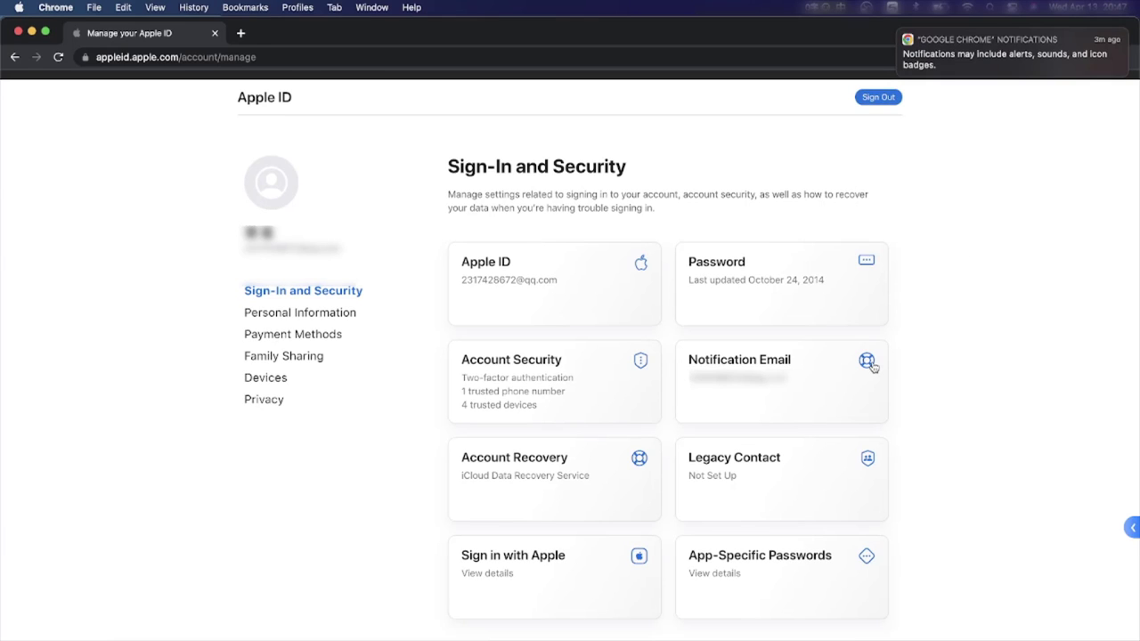
click(771, 364)
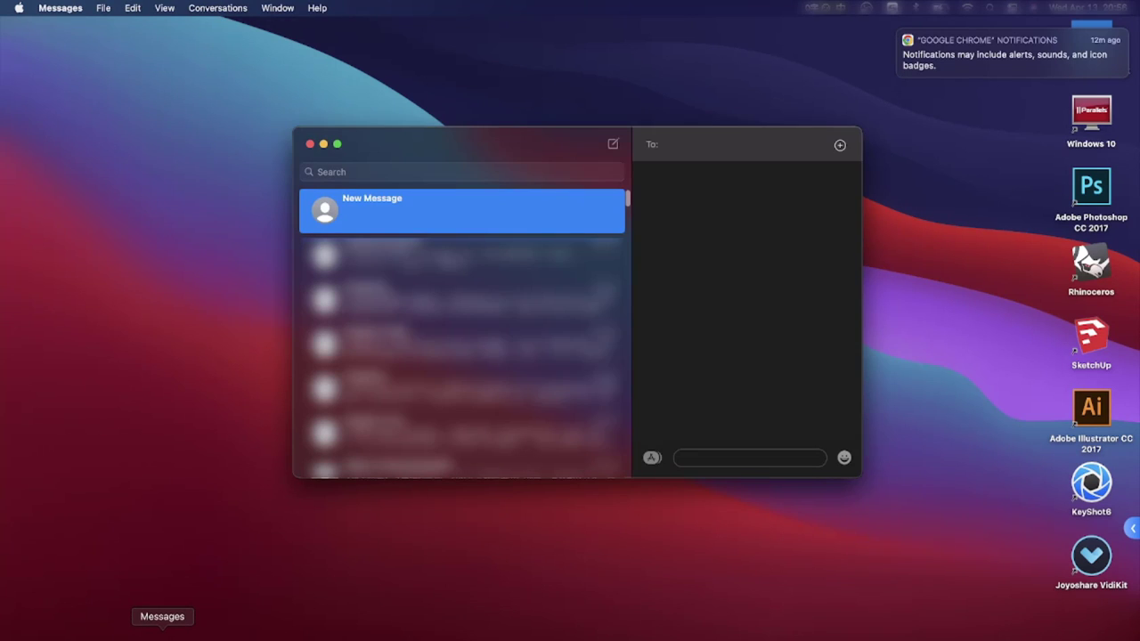
- In Messages Preferences > iMessage, disable Messages in iCloud on all devices, then re-enable it
click(55, 11)
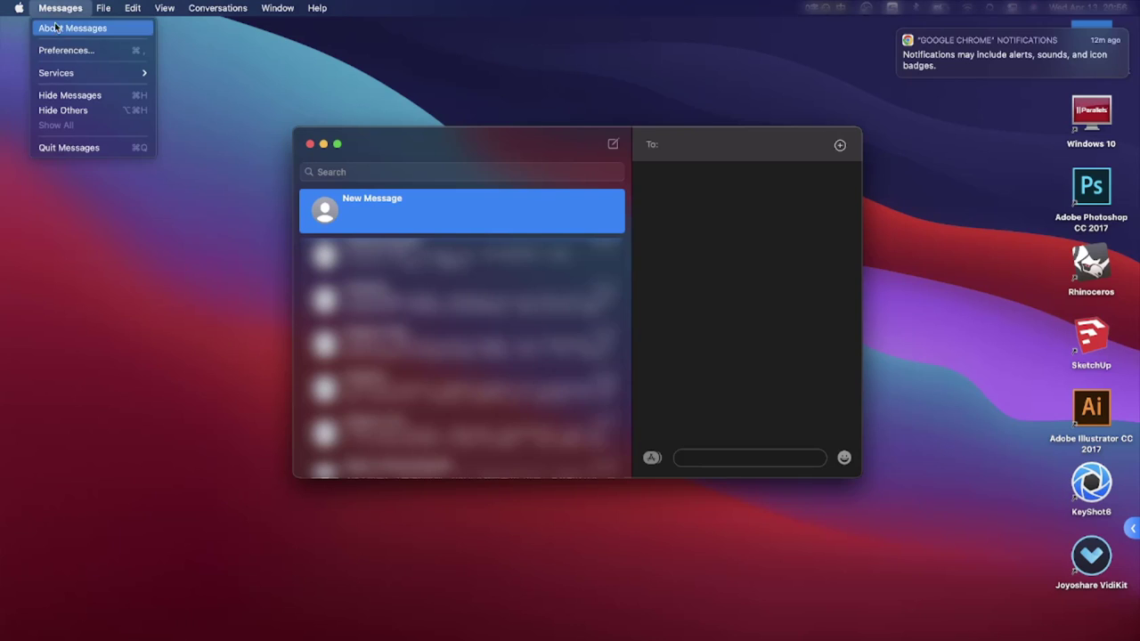
click(60, 51)
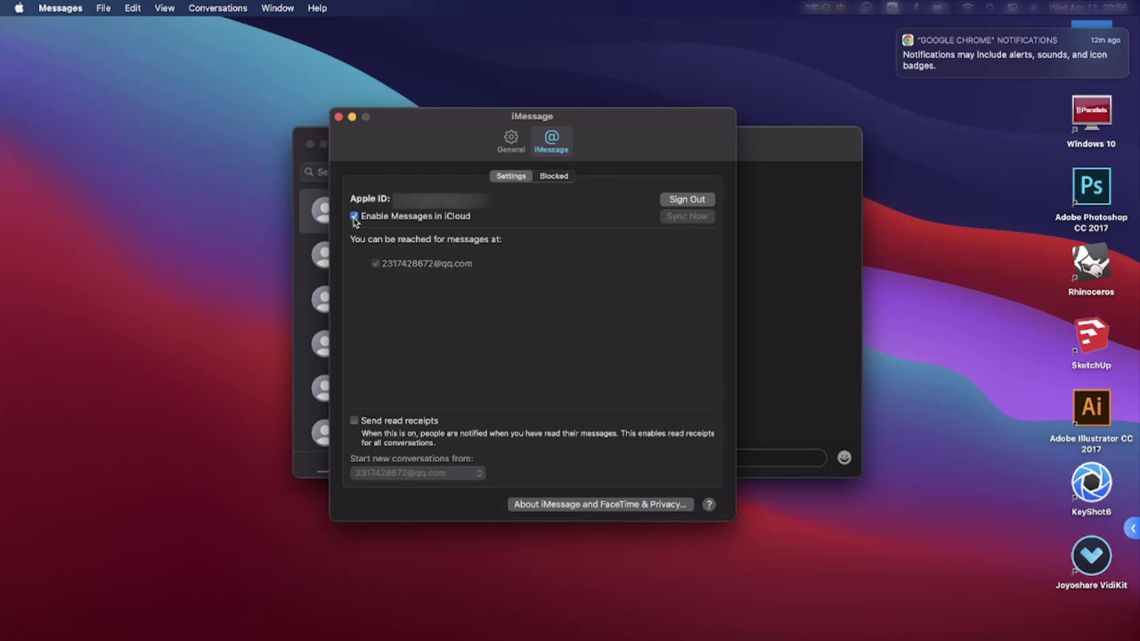
click(354, 216)
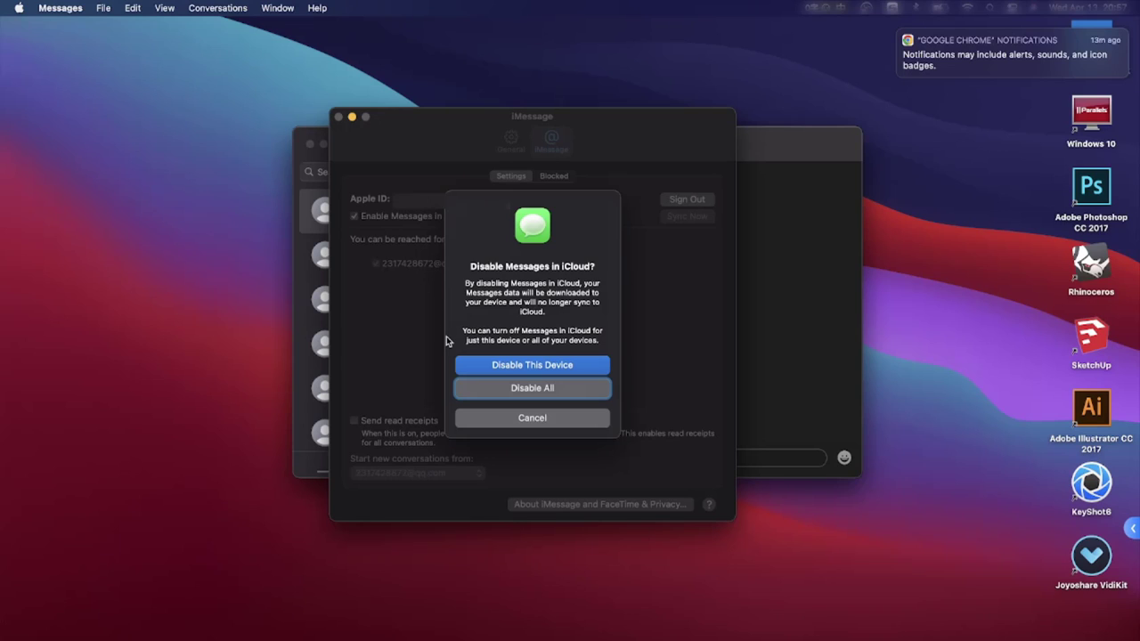
click(526, 370)
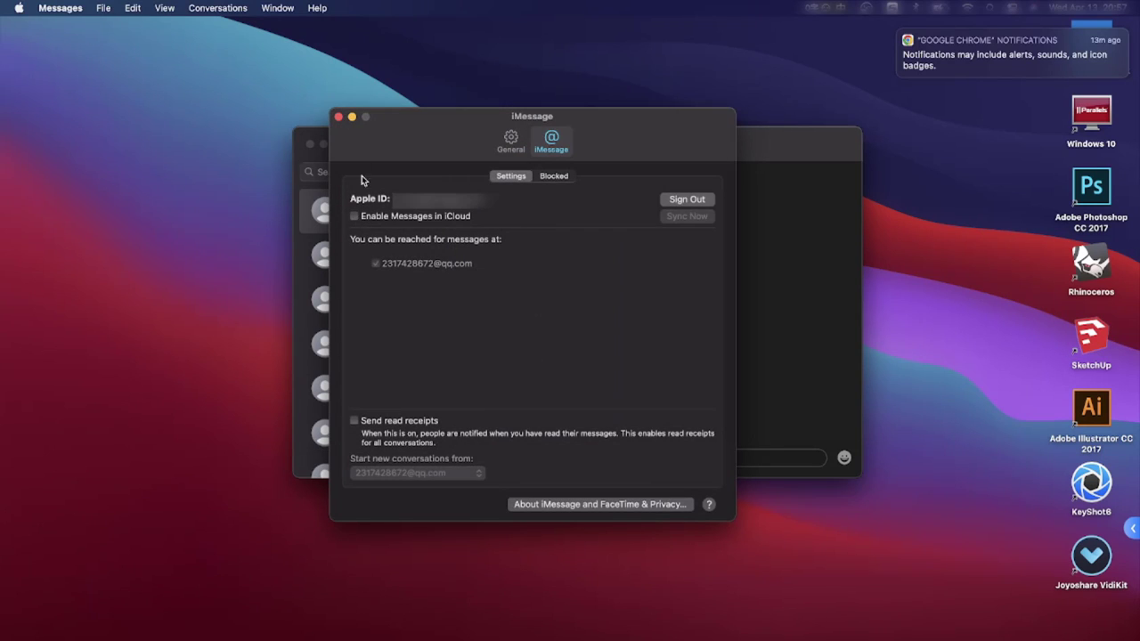
click(355, 216)
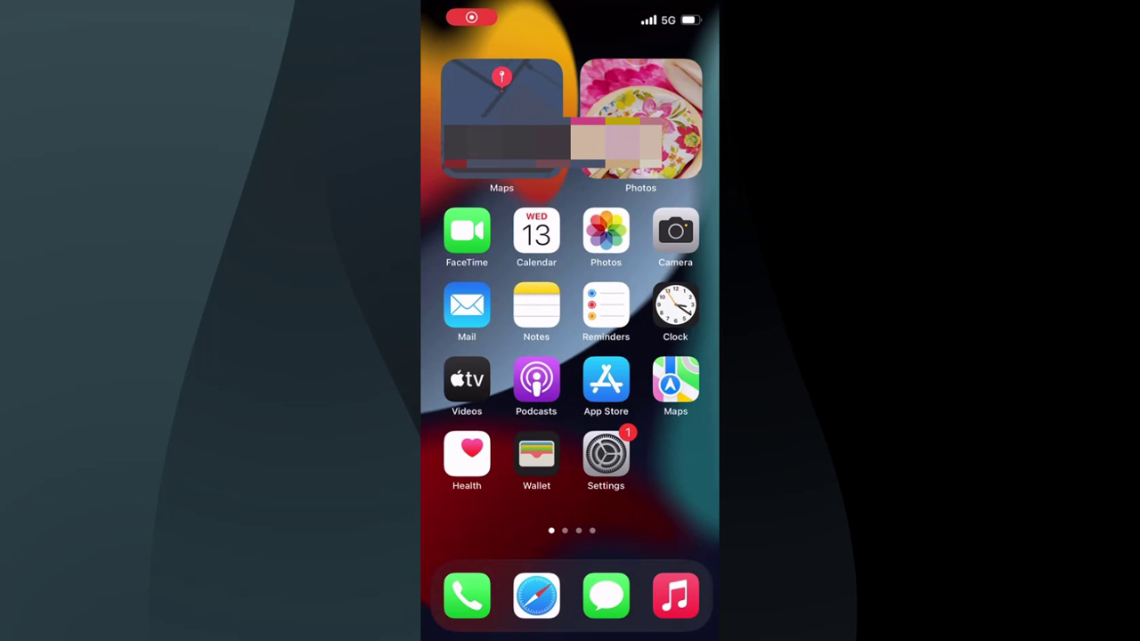
- Switch on the FaceTime toggle in the iPhone's Settings > FaceTime
click(605, 456)
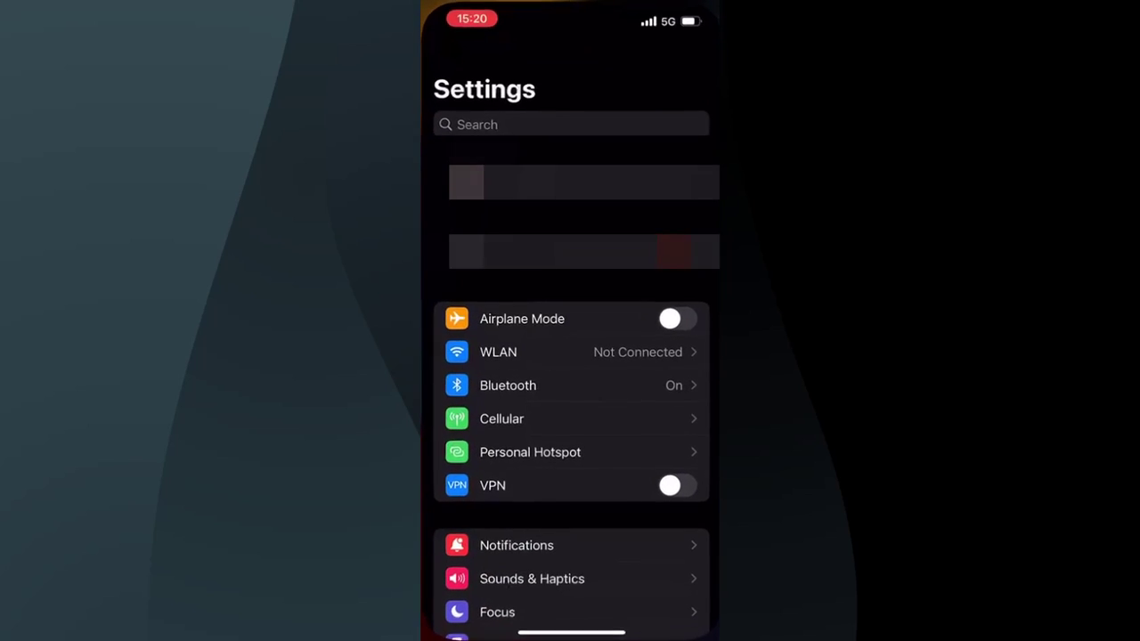
scroll(571, 357, down, 5)
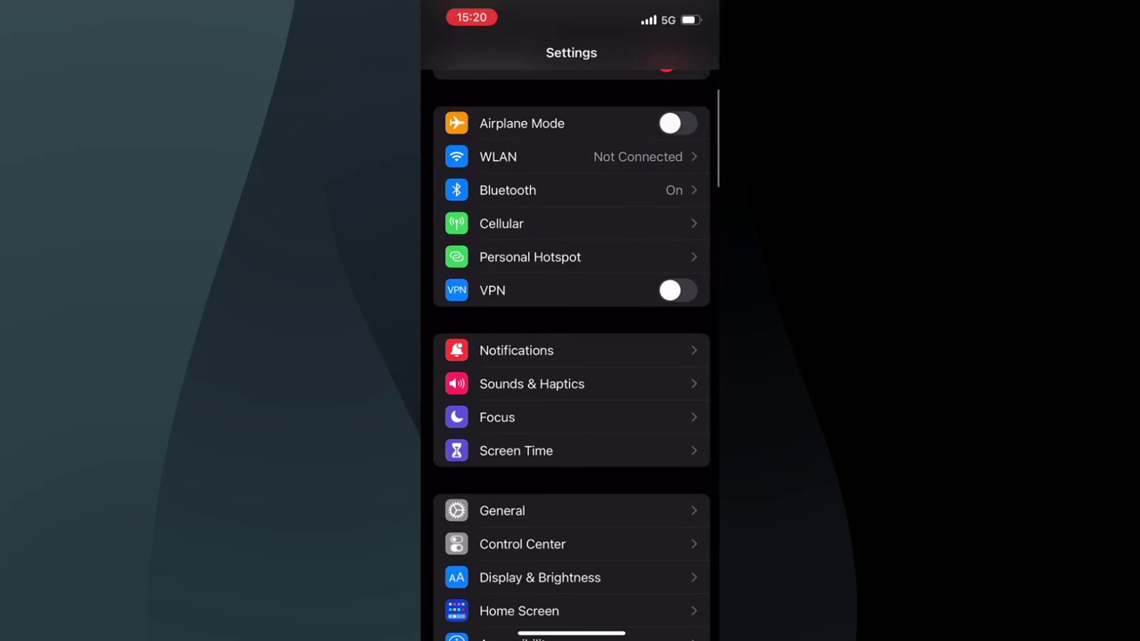
scroll(571, 356, down, 3)
scroll(570, 356, down, 5)
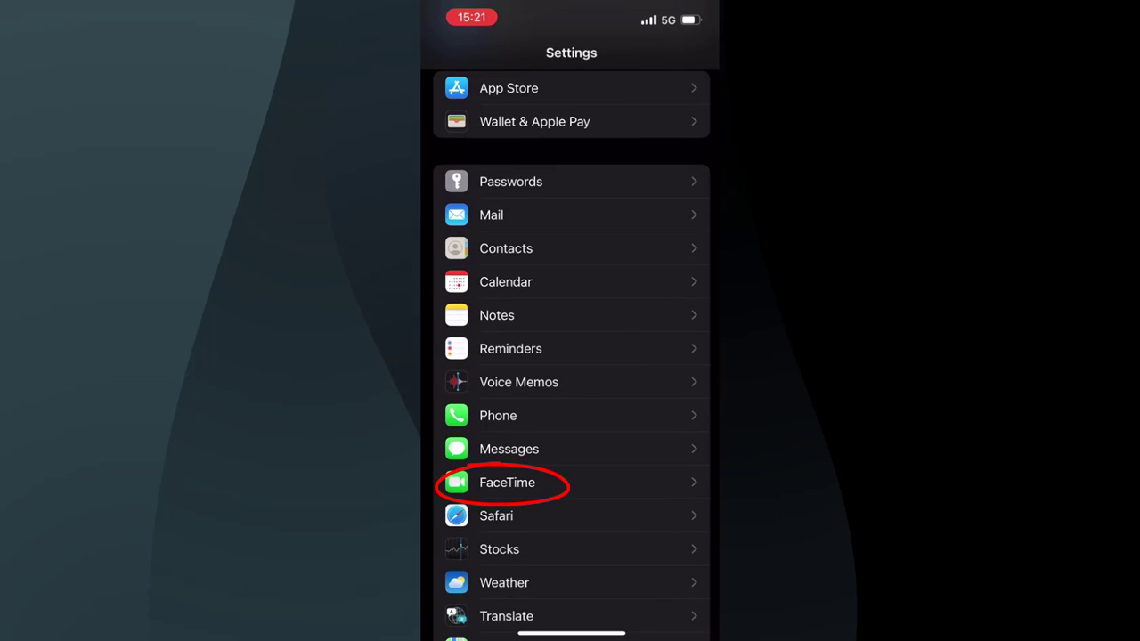
click(506, 481)
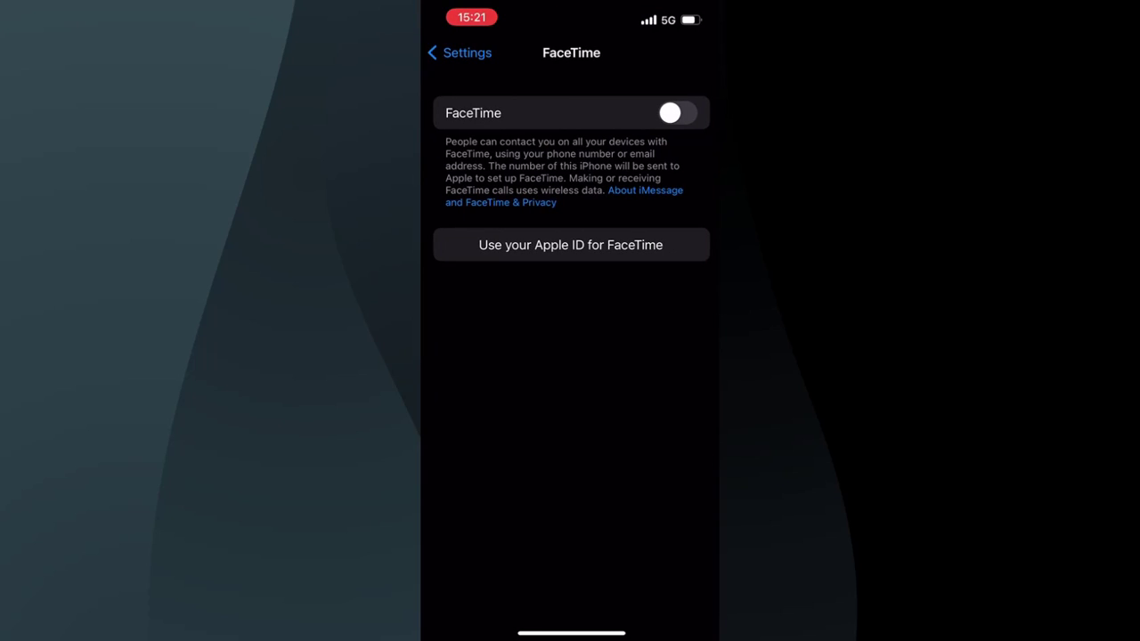
click(678, 113)
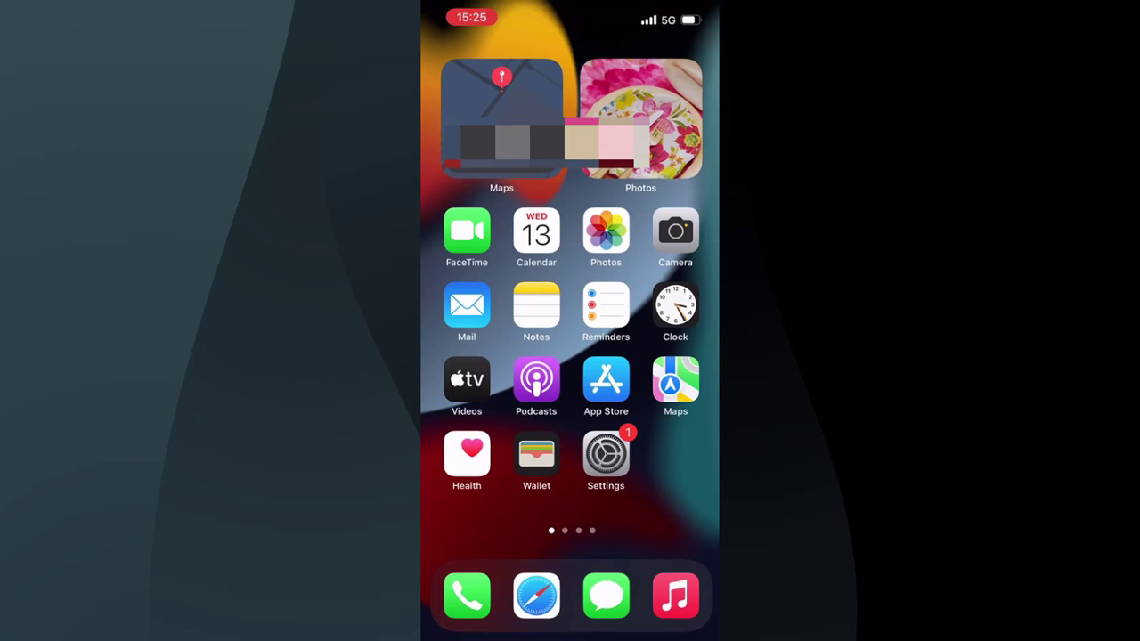
- Via General > Transfer or Reset iPhone > Reset, choose Reset Network Settings and enter the device passcode
click(605, 456)
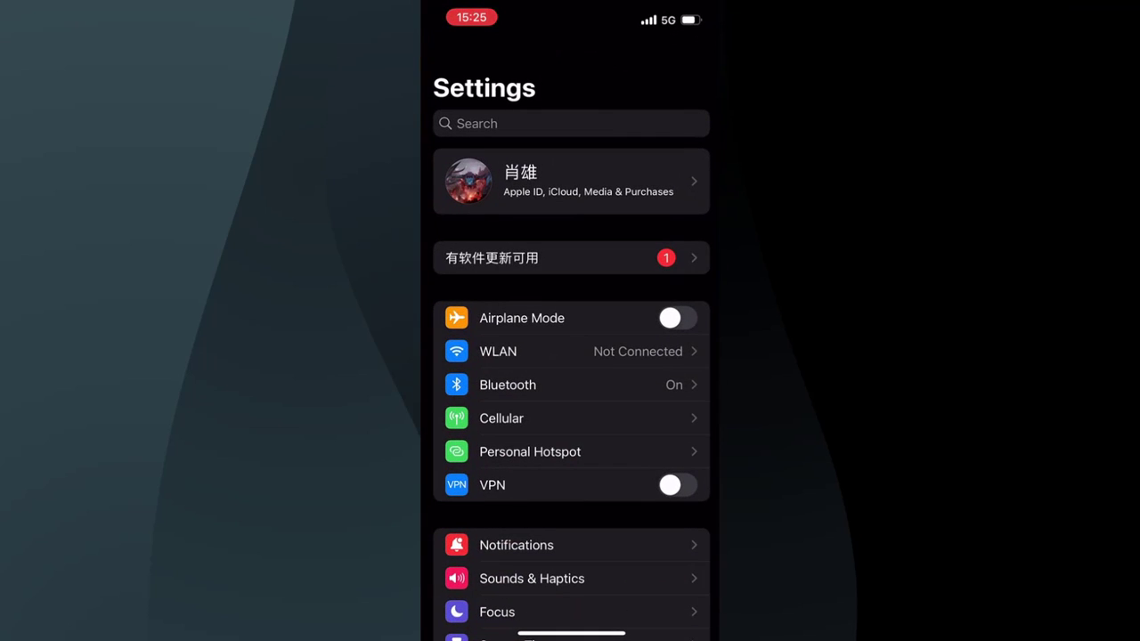
scroll(571, 401, down, 5)
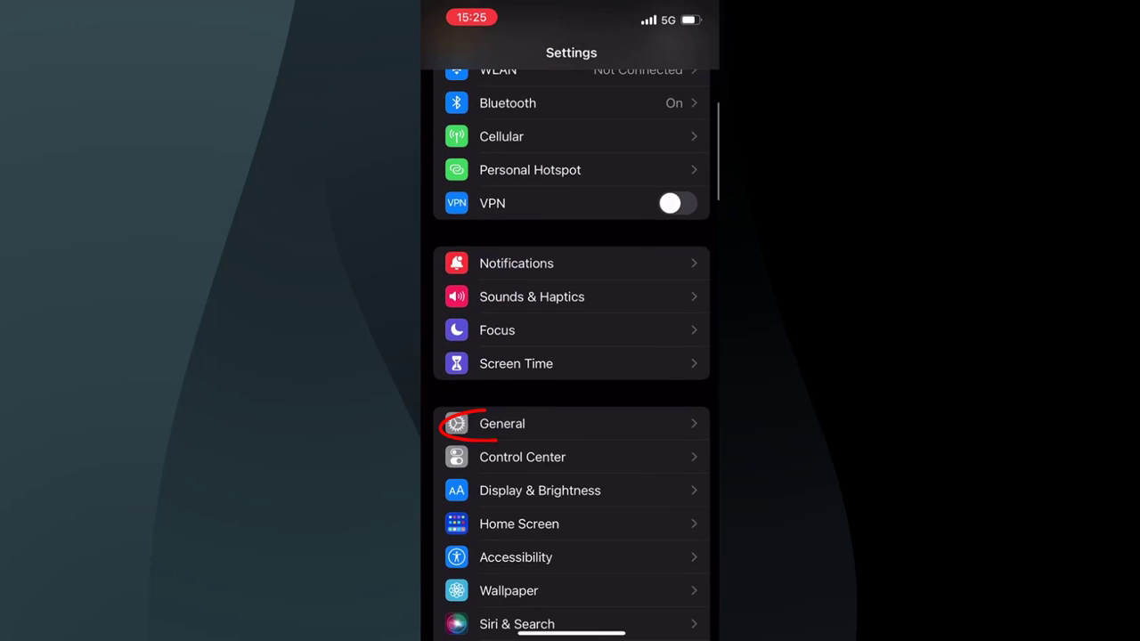
click(502, 424)
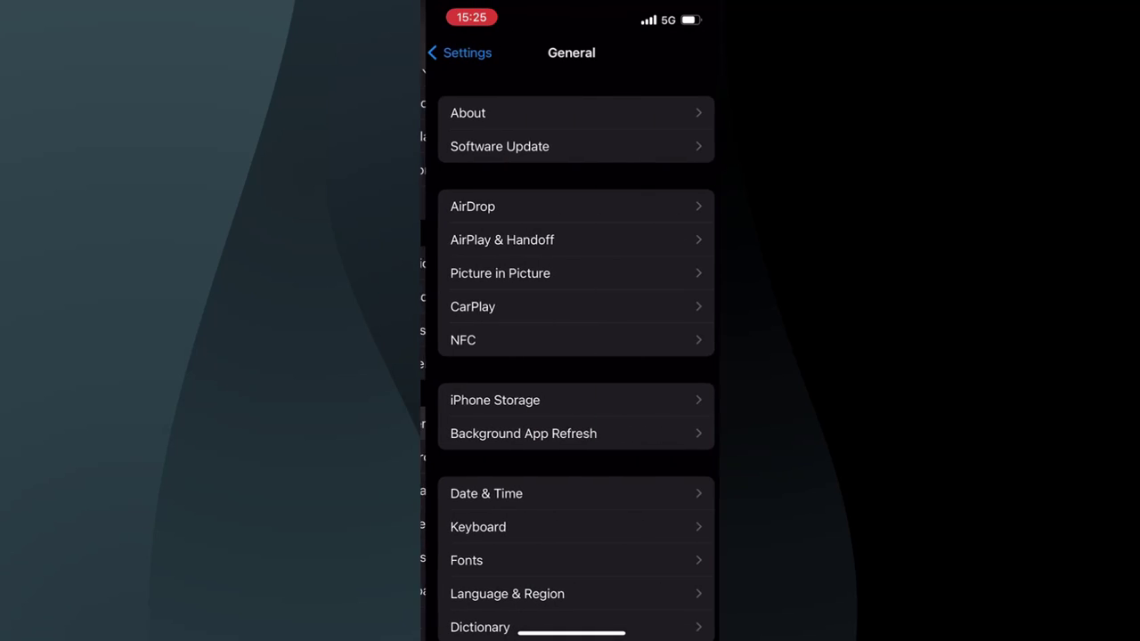
scroll(571, 357, down, 3)
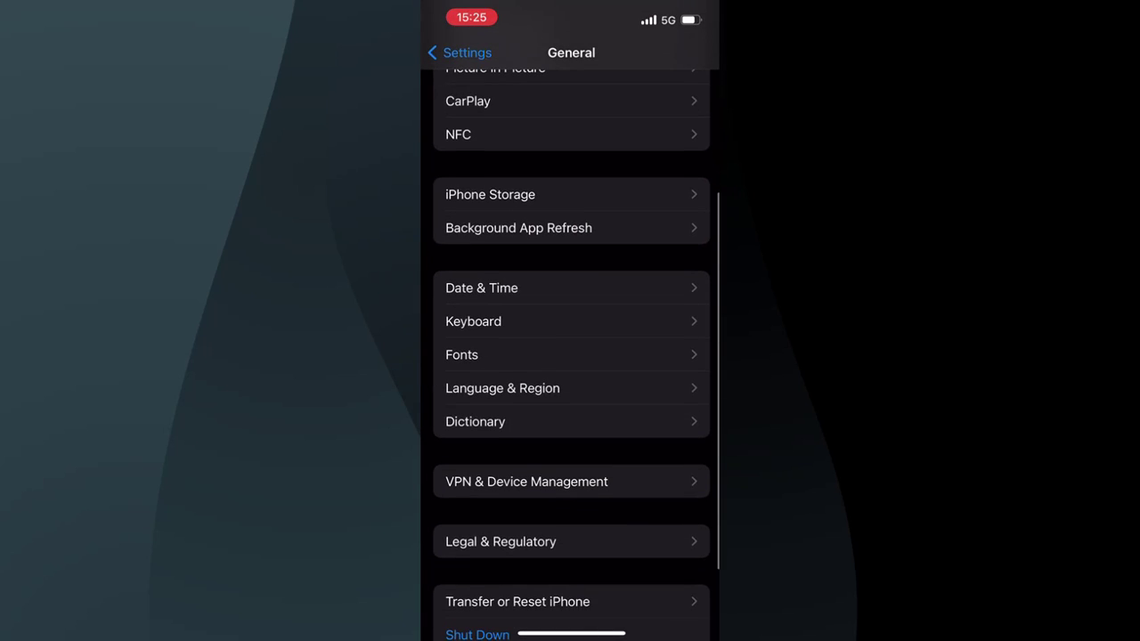
scroll(571, 356, down, 2)
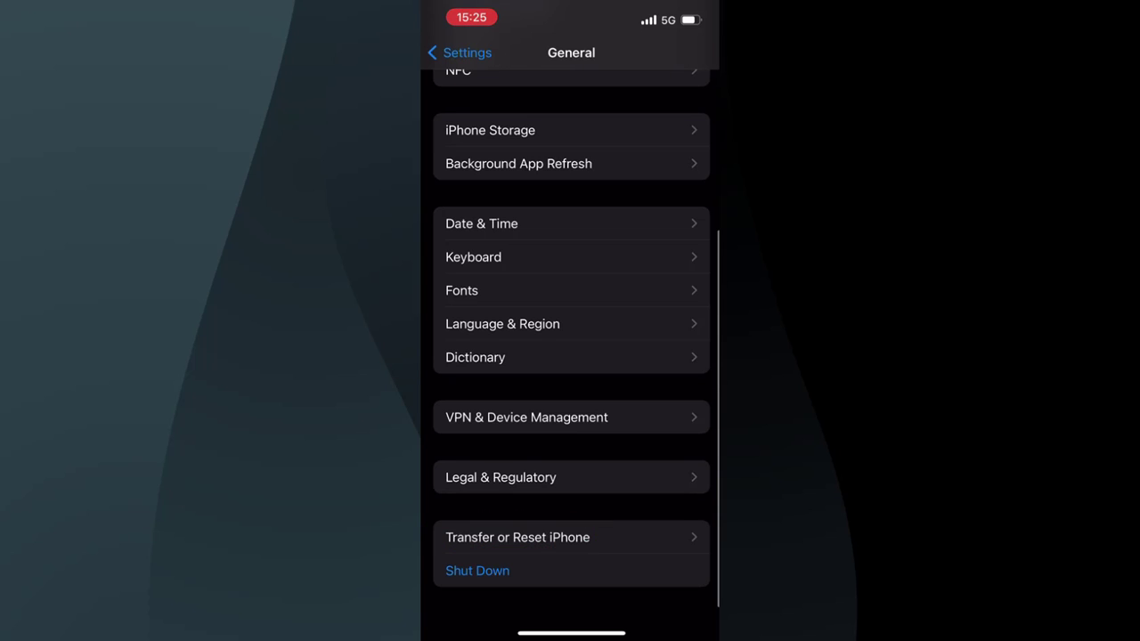
click(517, 537)
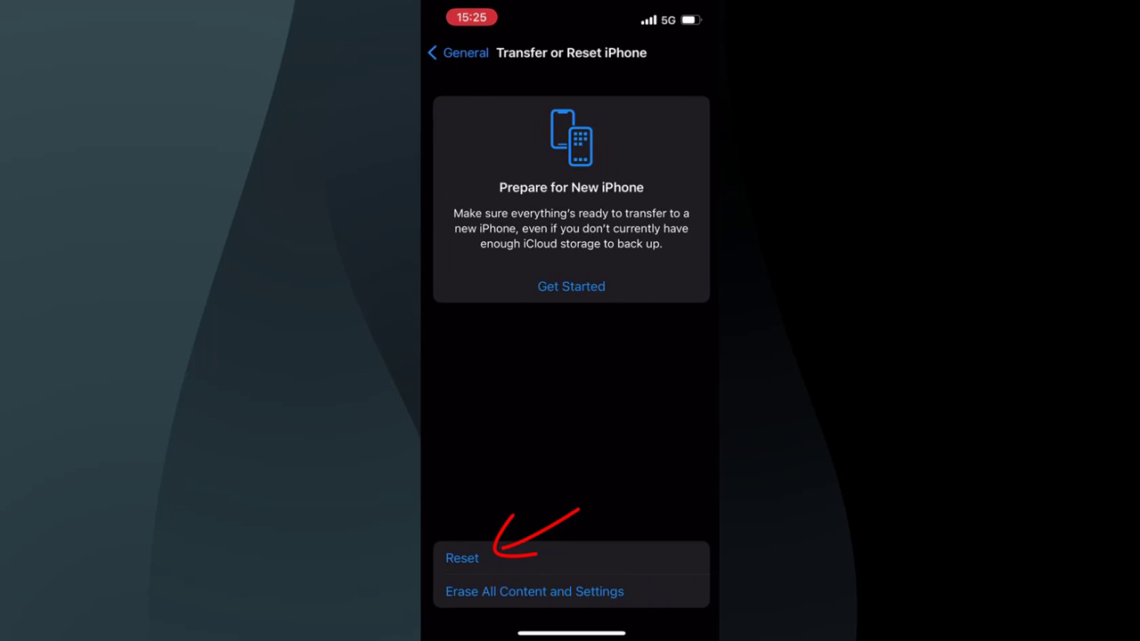
click(461, 557)
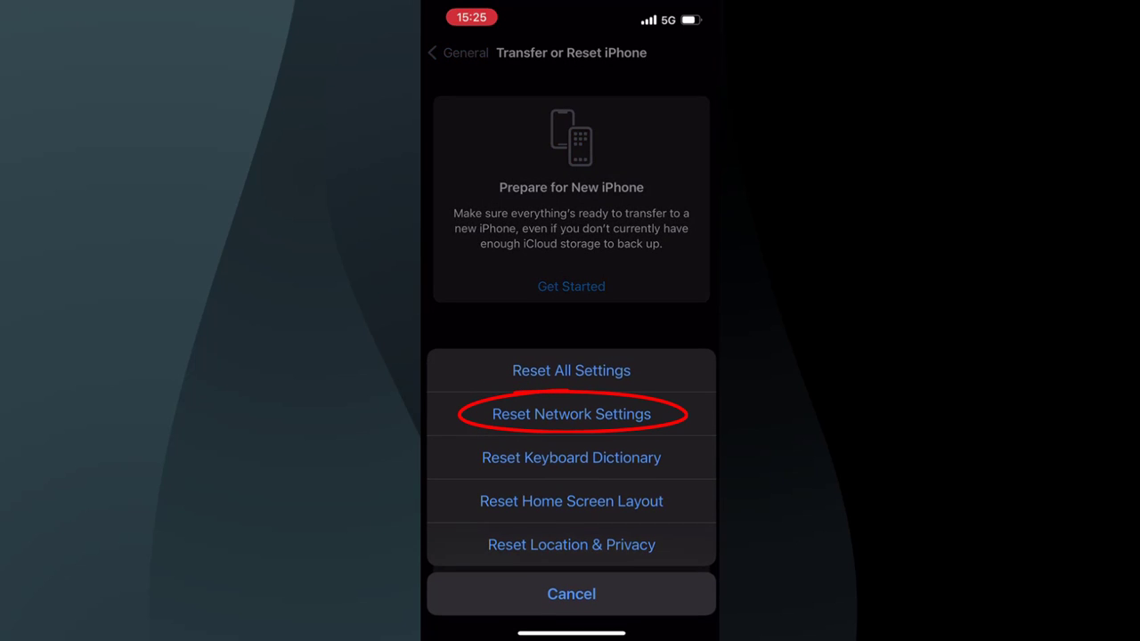
click(571, 414)
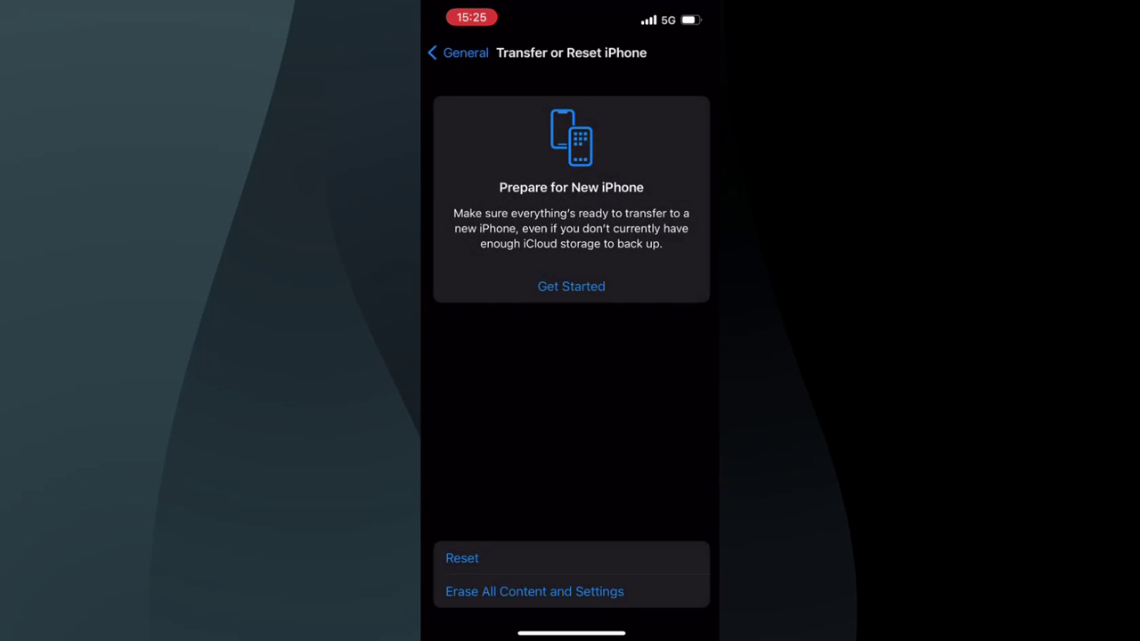
text(******)
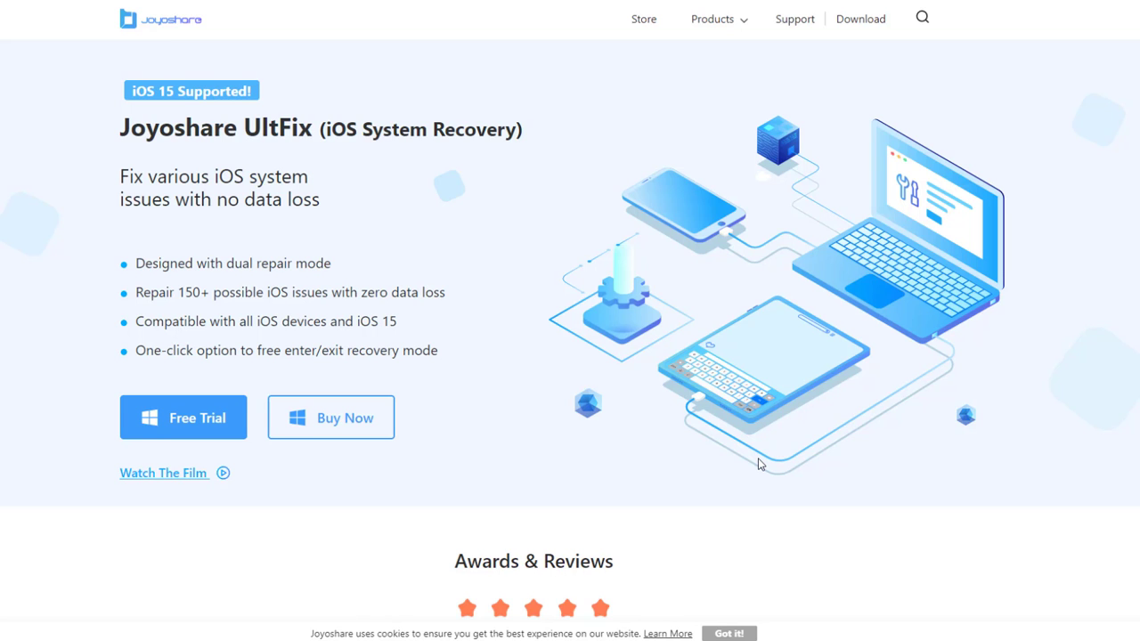
scroll(758, 460, down, 4)
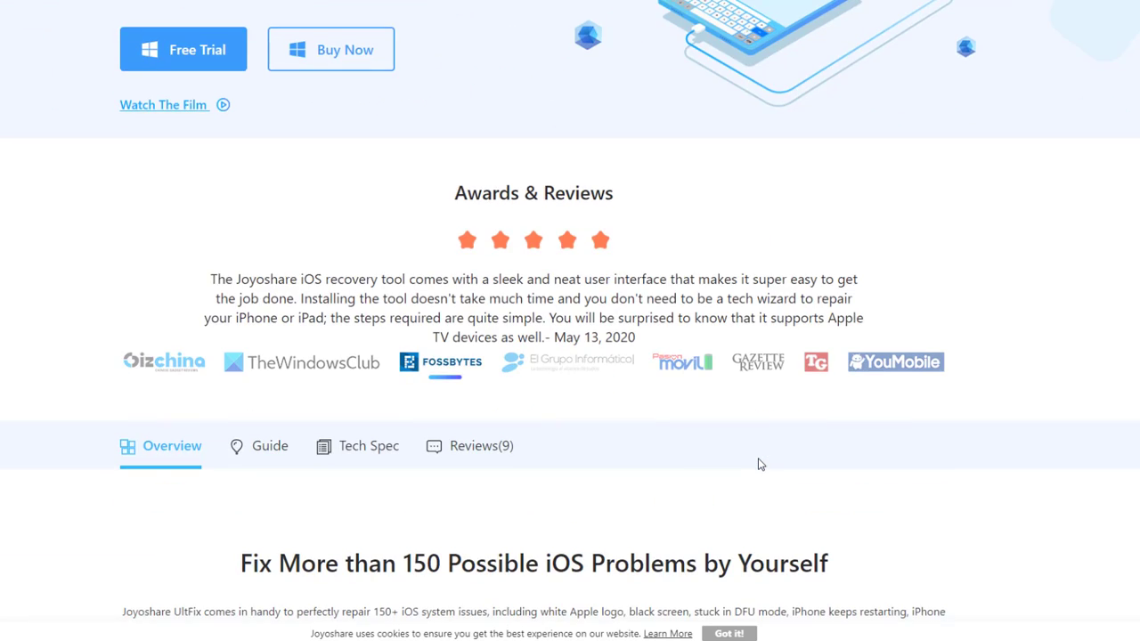
scroll(758, 464, down, 4)
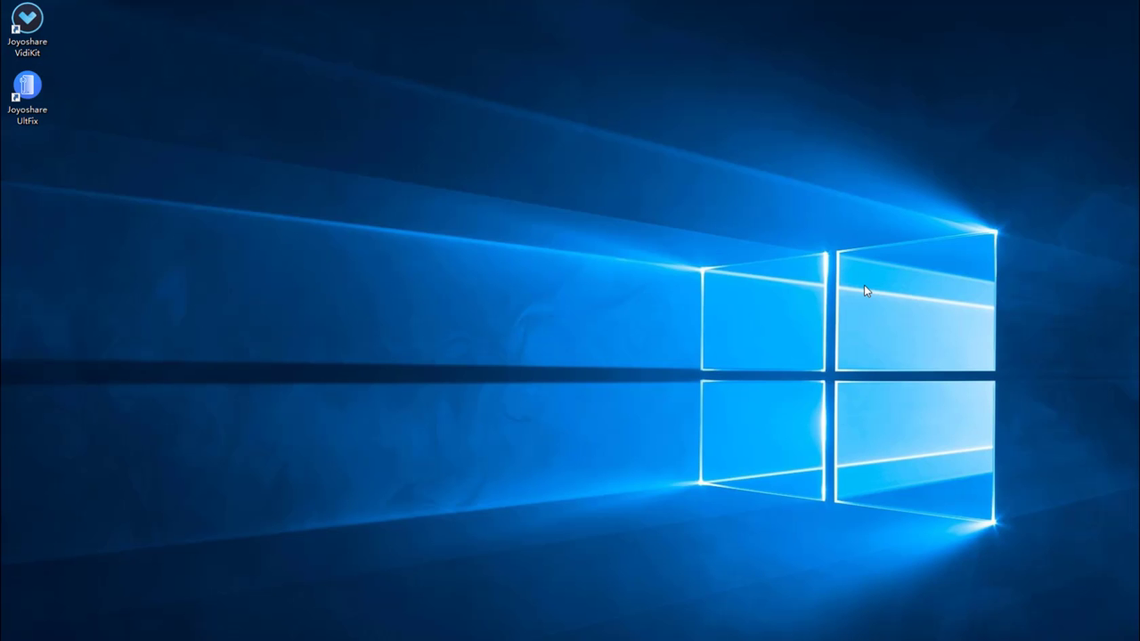
- Launch Joyoshare UltFix, start the iOS repair and proceed with Standard Mode
double_click(27, 89)
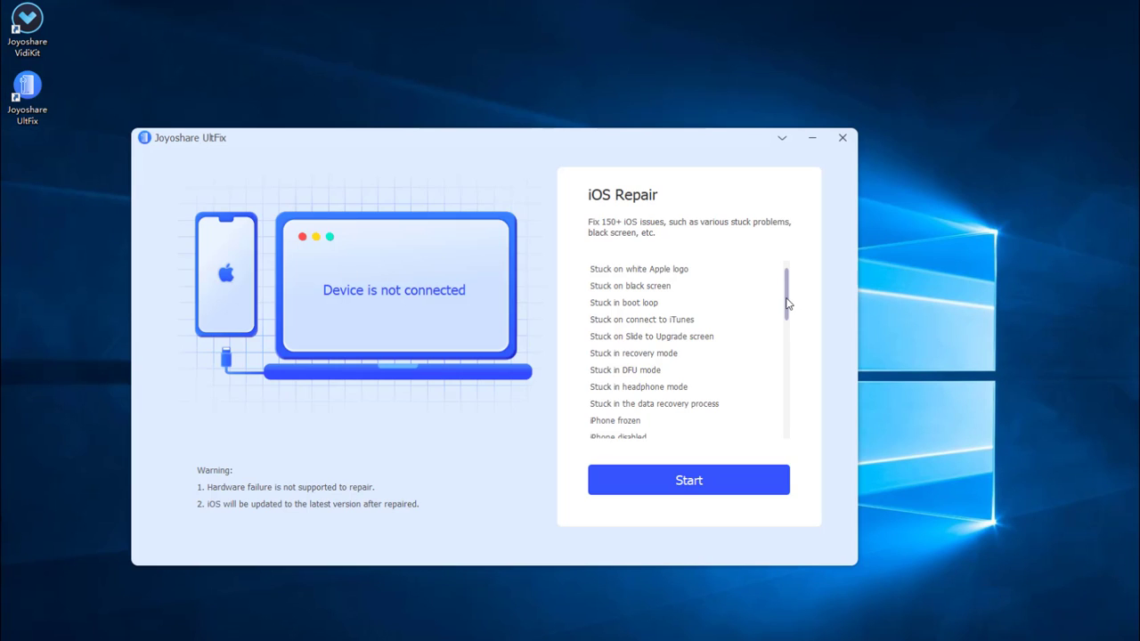
drag(784, 300, 772, 439)
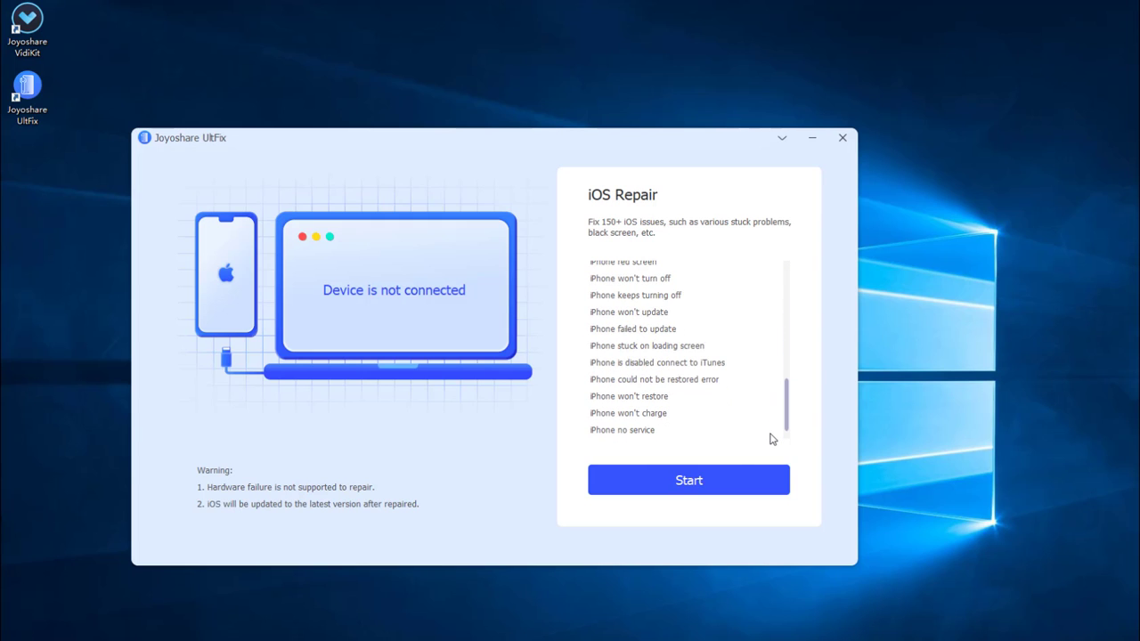
click(703, 478)
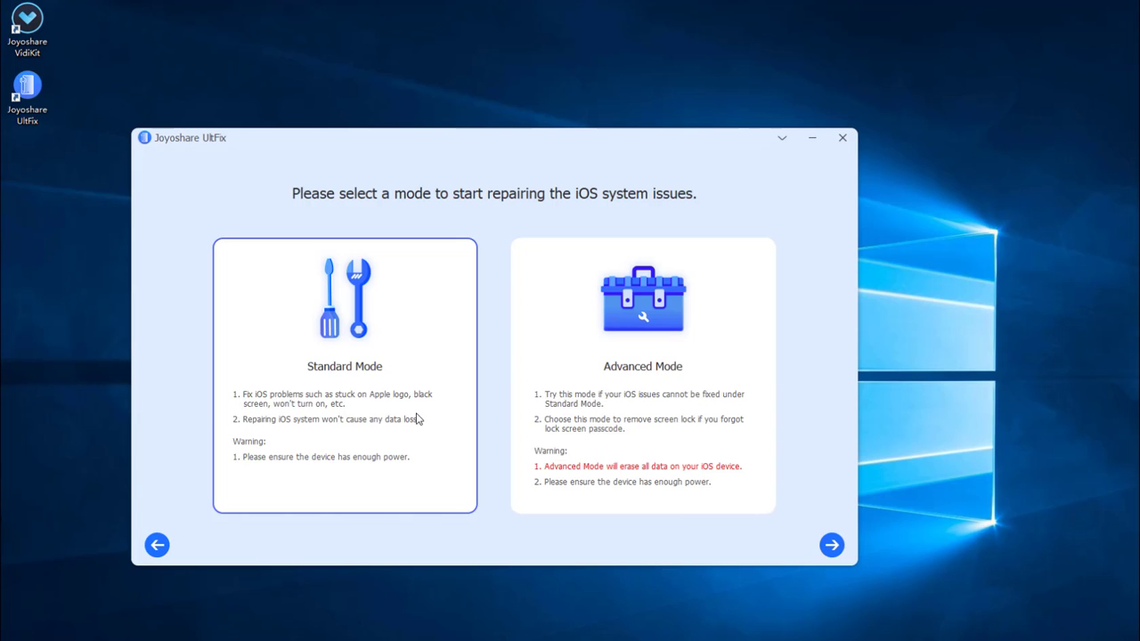
click(832, 545)
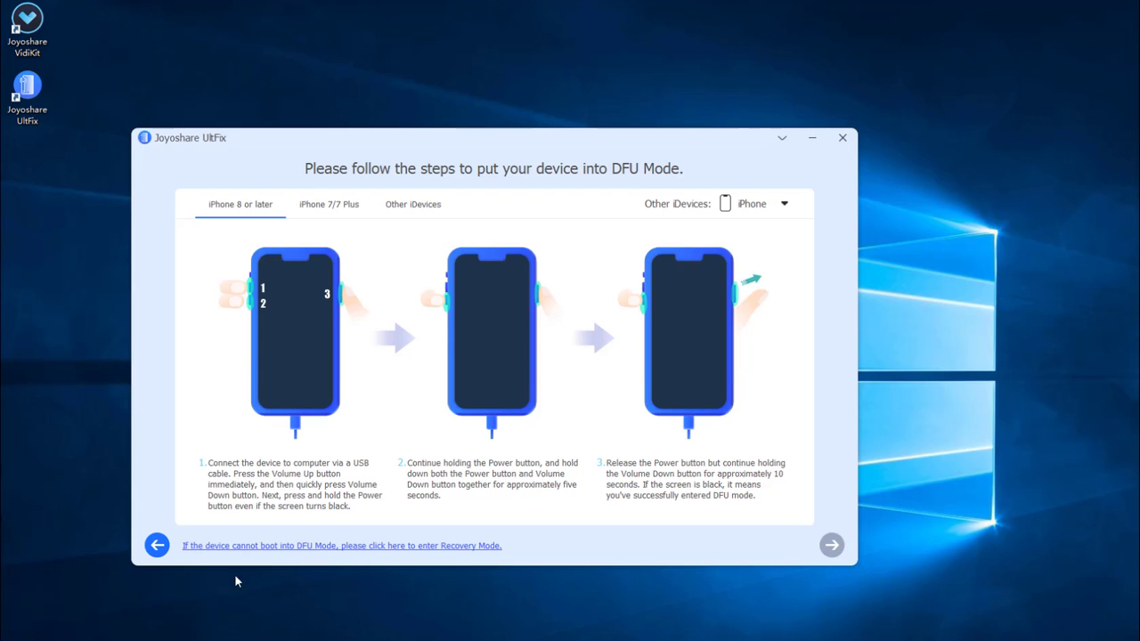
click(157, 545)
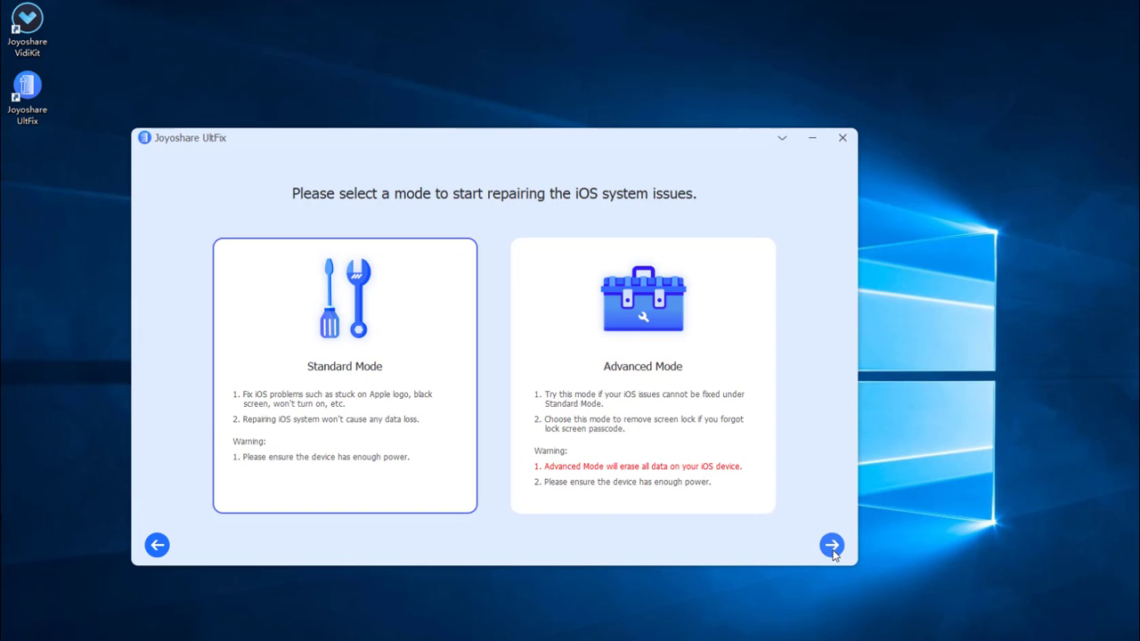
click(827, 544)
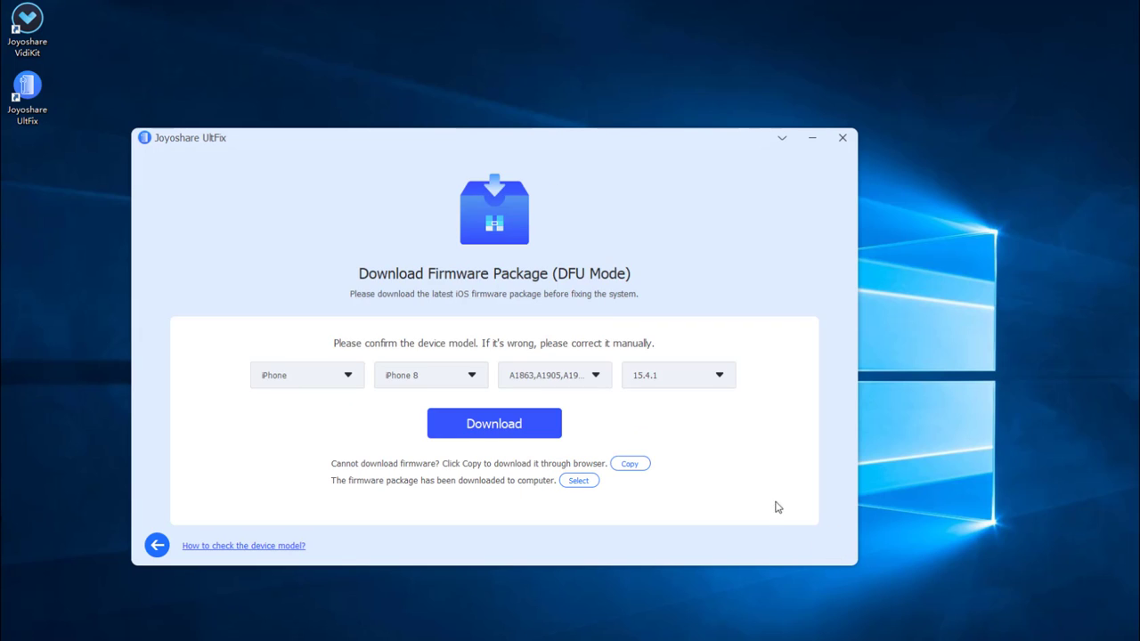
- Download and verify the iPhone 8 firmware 15.4.1, then start the UltFix repair with it
click(523, 424)
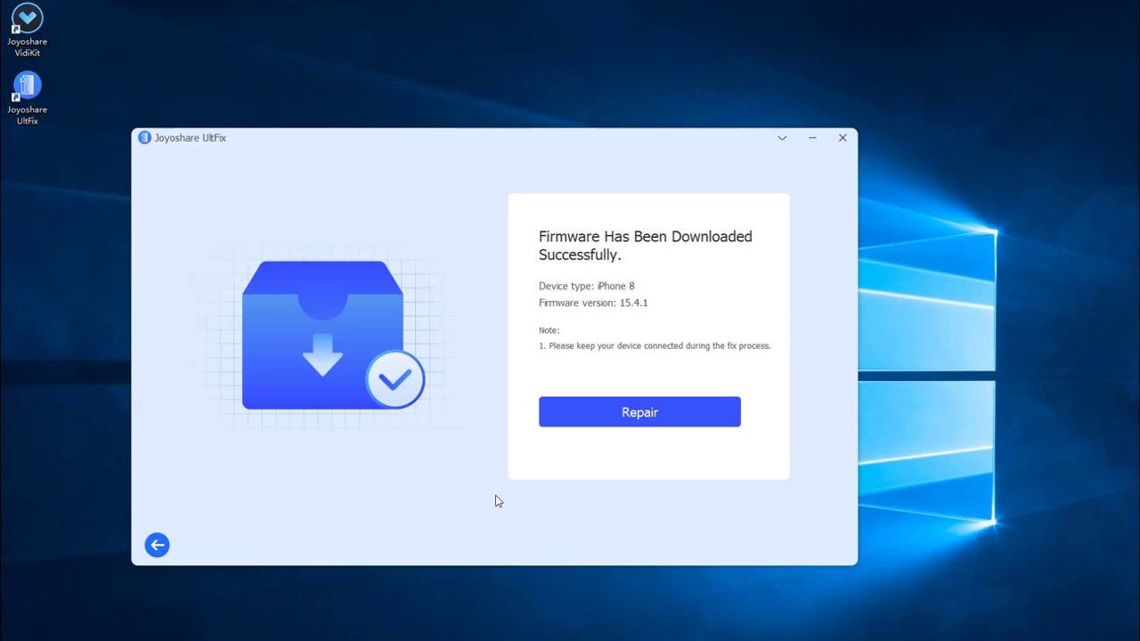
click(628, 411)
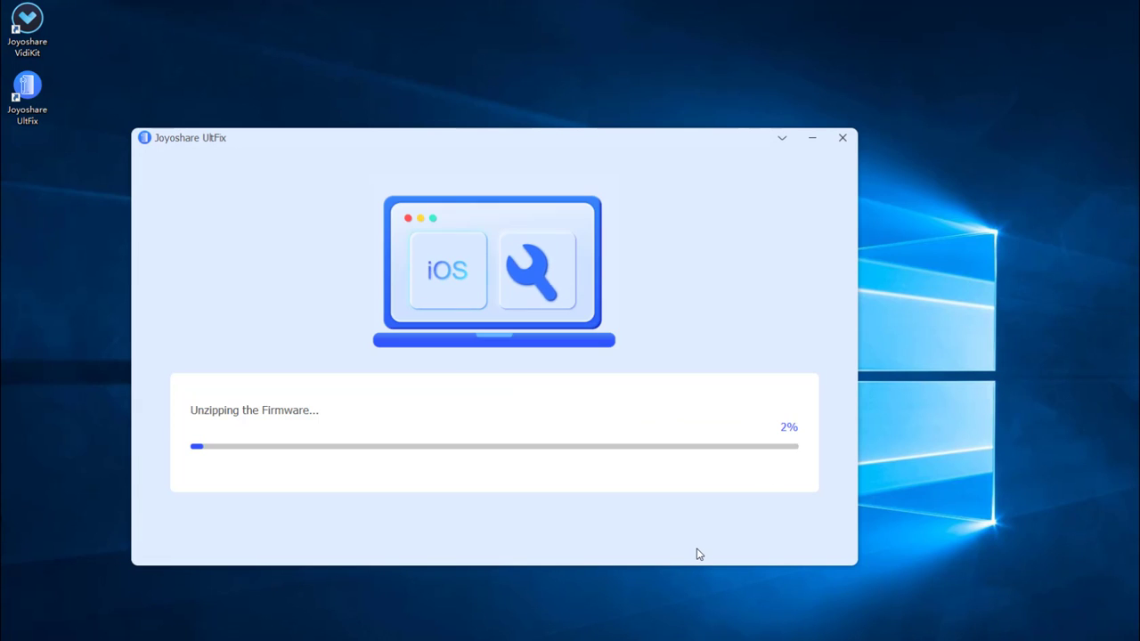